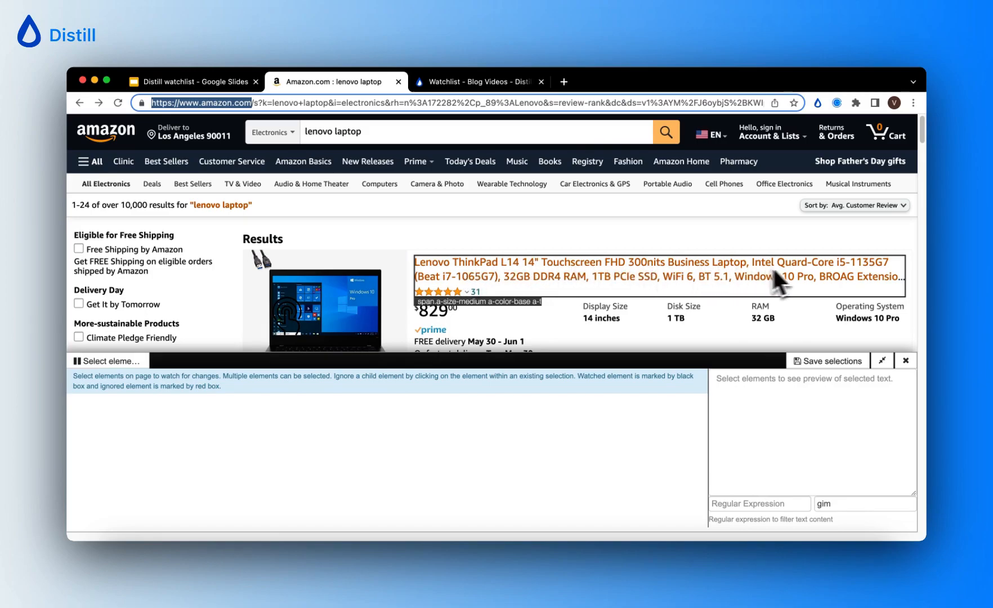
Select the title of the first Lenovo ThinkPad L14 result for monitoring and highlight its text in the preview.
{"action": "left_click", "coordinate": [664, 268]}
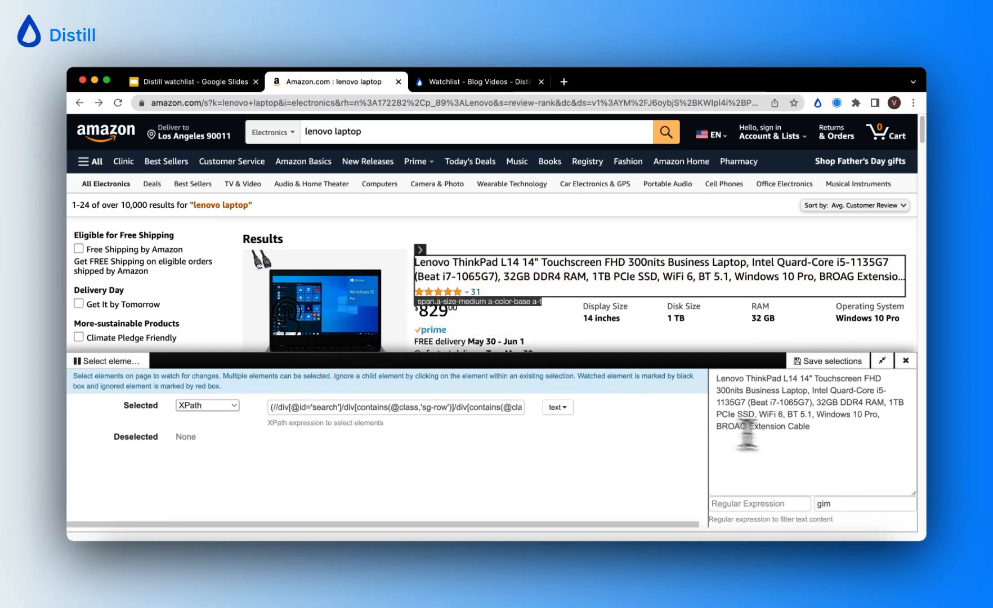
{"action": "left_click", "coordinate": [819, 429]}
{"action": "left_click_drag", "start_coordinate": [819, 429], "coordinate": [714, 381]}
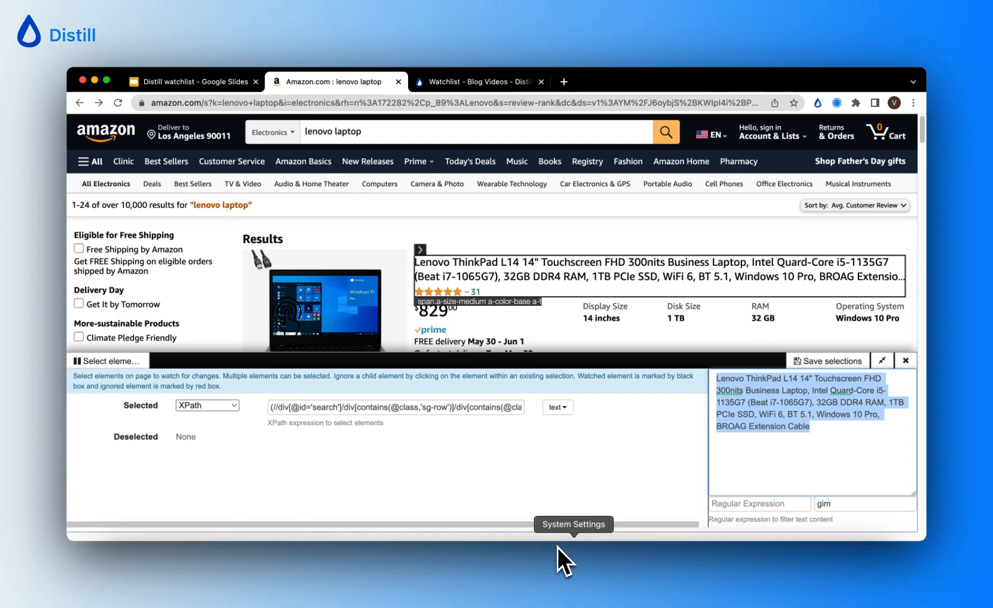
Pause and resume element selection, and view the selector types available for the selected title.
{"action": "left_click", "coordinate": [80, 363]}
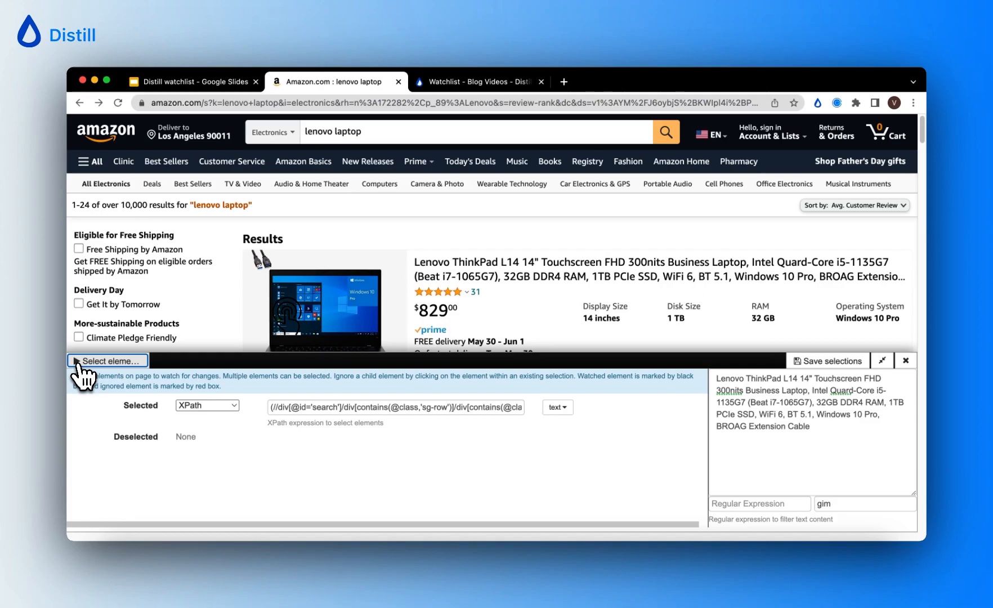
{"action": "left_click", "coordinate": [80, 364]}
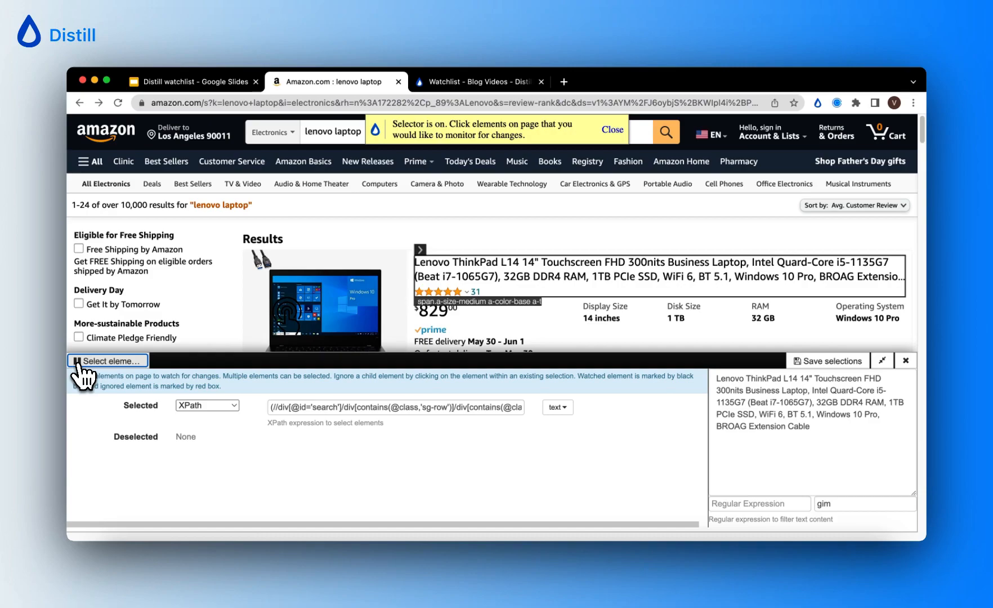
{"action": "left_click", "coordinate": [221, 408]}
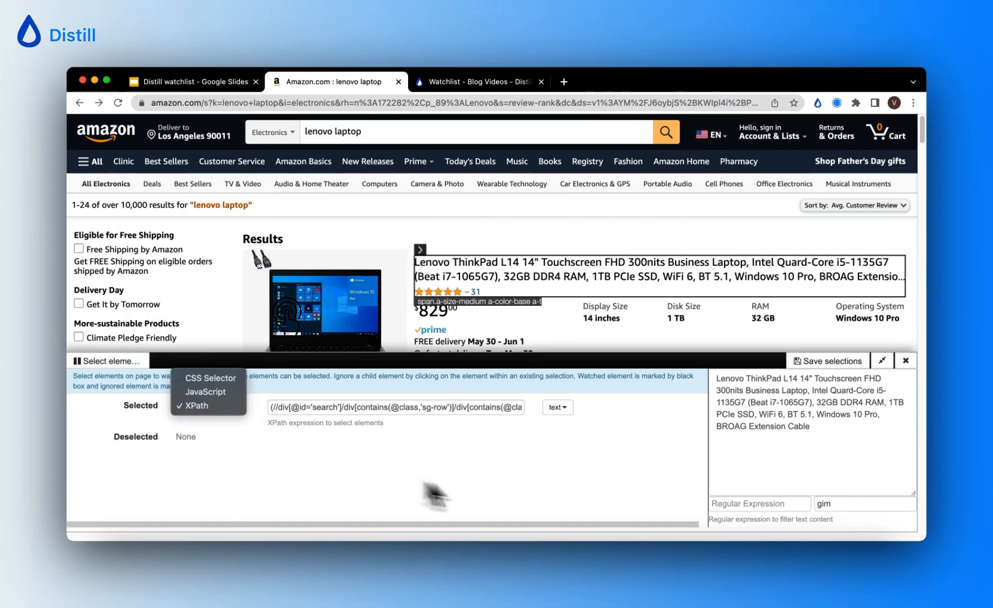
{"action": "left_click", "coordinate": [540, 473]}
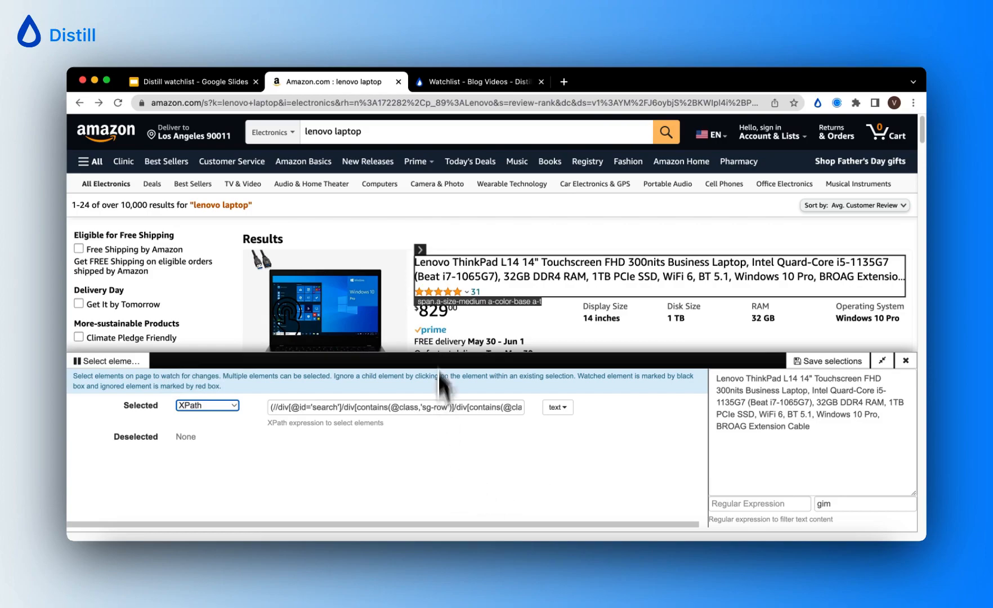
Expand the title selection by one level to its enclosing link element.
{"action": "left_click", "coordinate": [421, 252]}
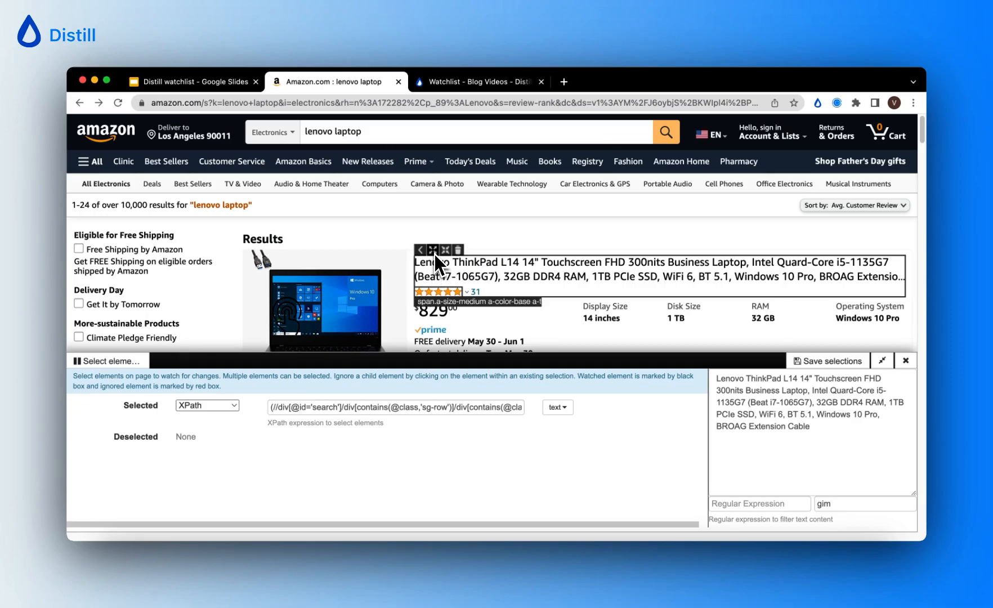
{"action": "left_click", "coordinate": [434, 255]}
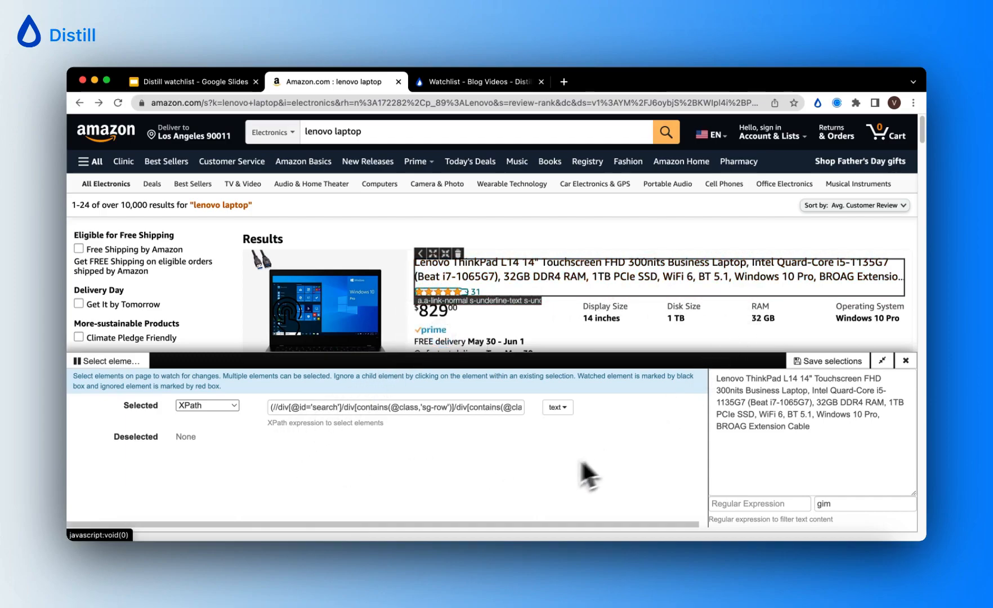
Add the href attribute to the title link's monitored fields and highlight the URL in the preview.
{"action": "left_click", "coordinate": [564, 408]}
{"action": "scroll", "coordinate": [590, 456], "scroll_direction": "down", "scroll_amount": 1}
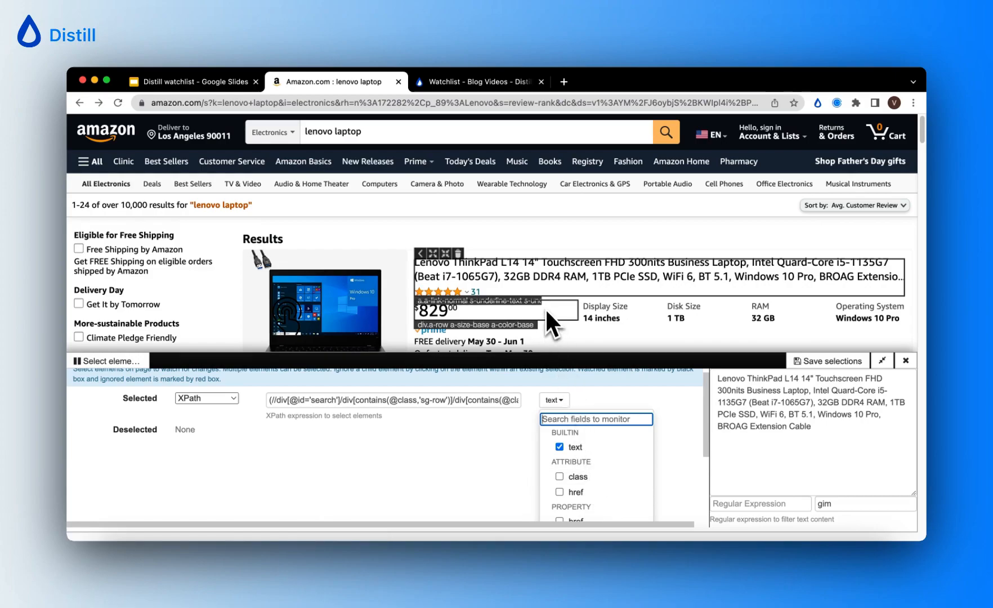
{"action": "left_click", "coordinate": [701, 280]}
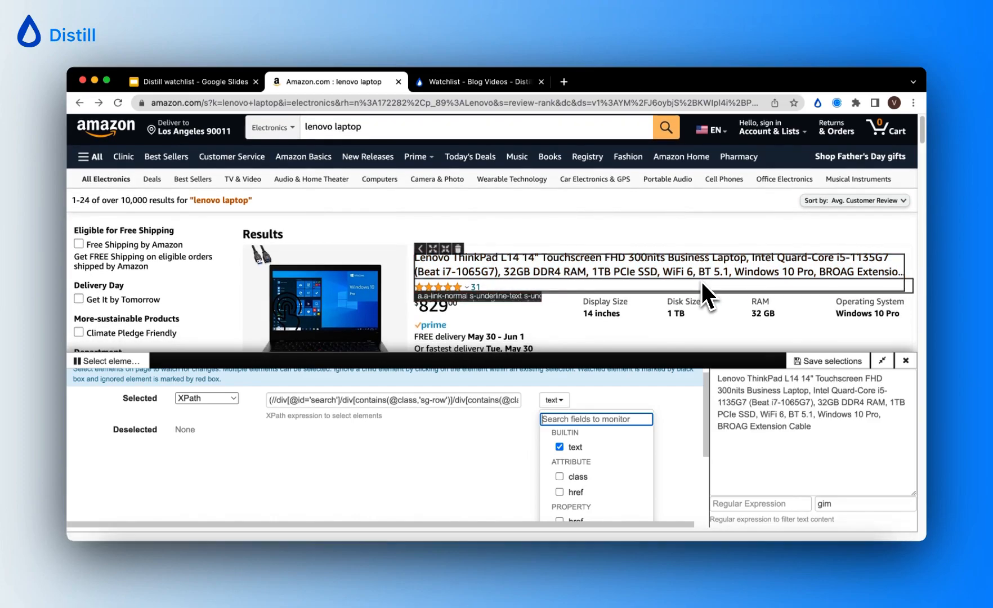
{"action": "scroll", "coordinate": [567, 484], "scroll_direction": "down", "scroll_amount": 1}
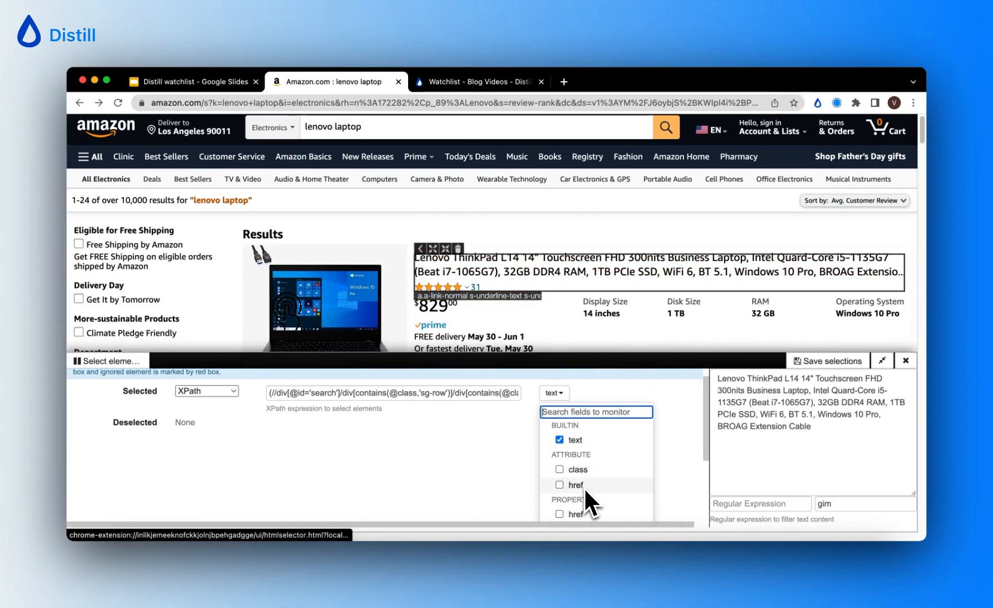
{"action": "scroll", "coordinate": [583, 487], "scroll_direction": "down", "scroll_amount": 1}
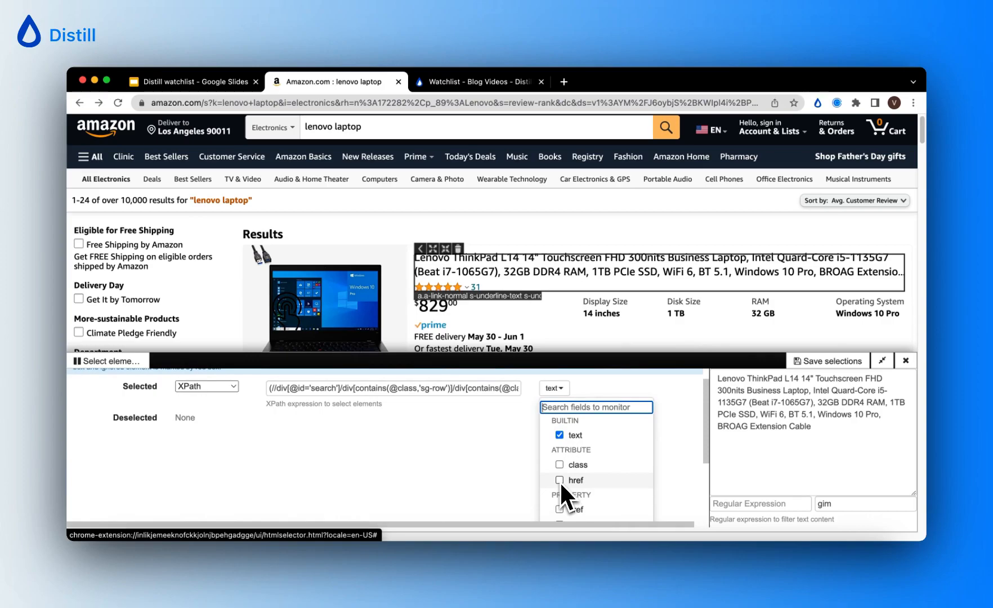
{"action": "left_click", "coordinate": [559, 481]}
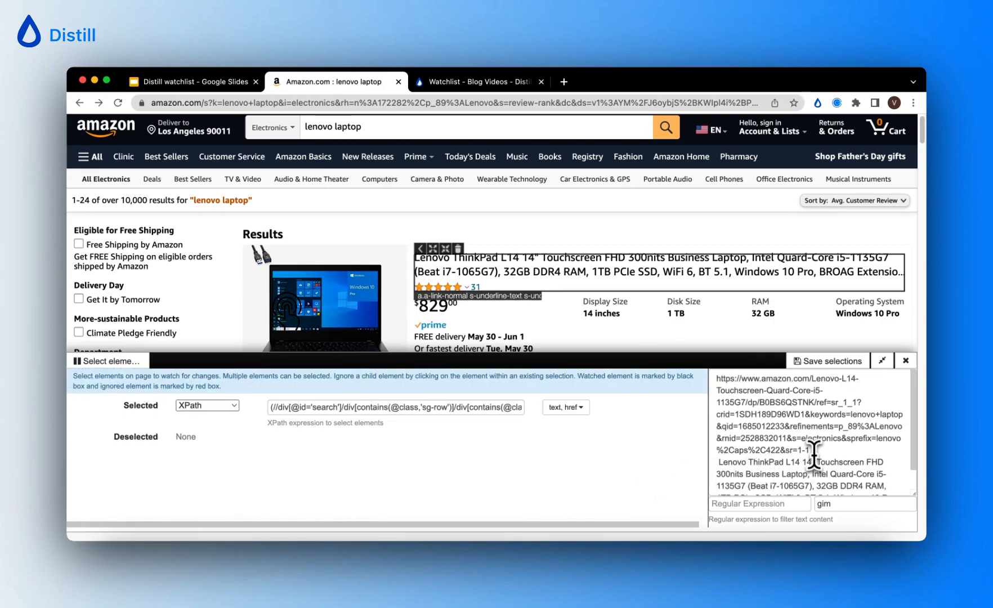
{"action": "left_click_drag", "start_coordinate": [816, 452], "coordinate": [714, 381]}
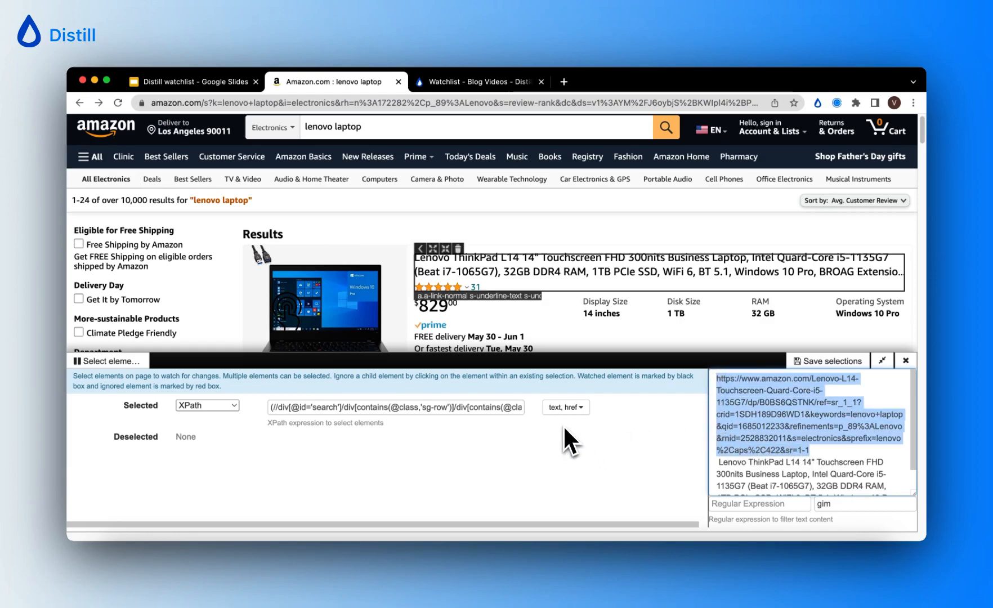
Remove the href attribute from the monitored fields and look through the other attributes and properties offered.
{"action": "left_click", "coordinate": [577, 413]}
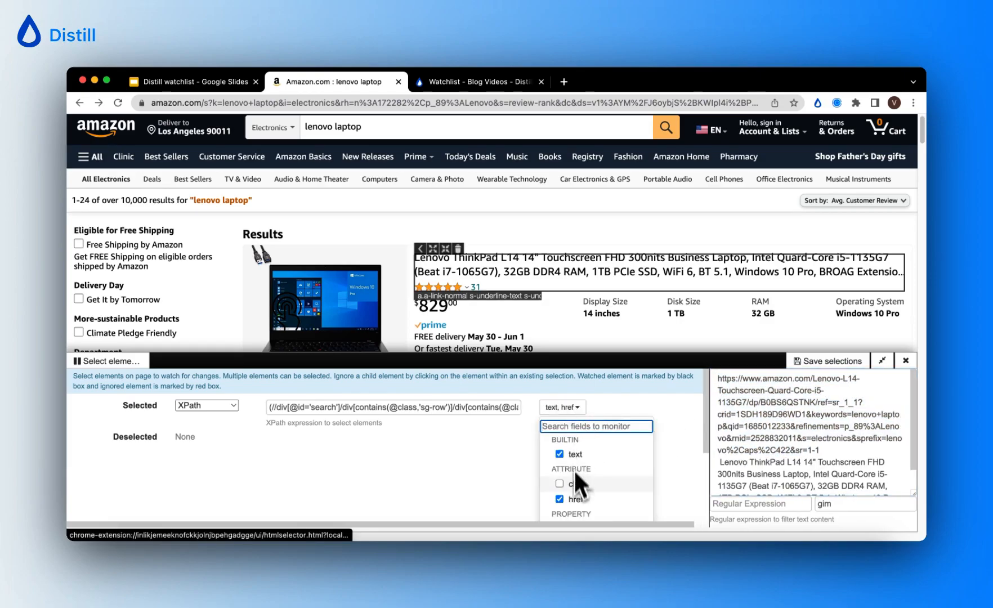
{"action": "left_click", "coordinate": [560, 493]}
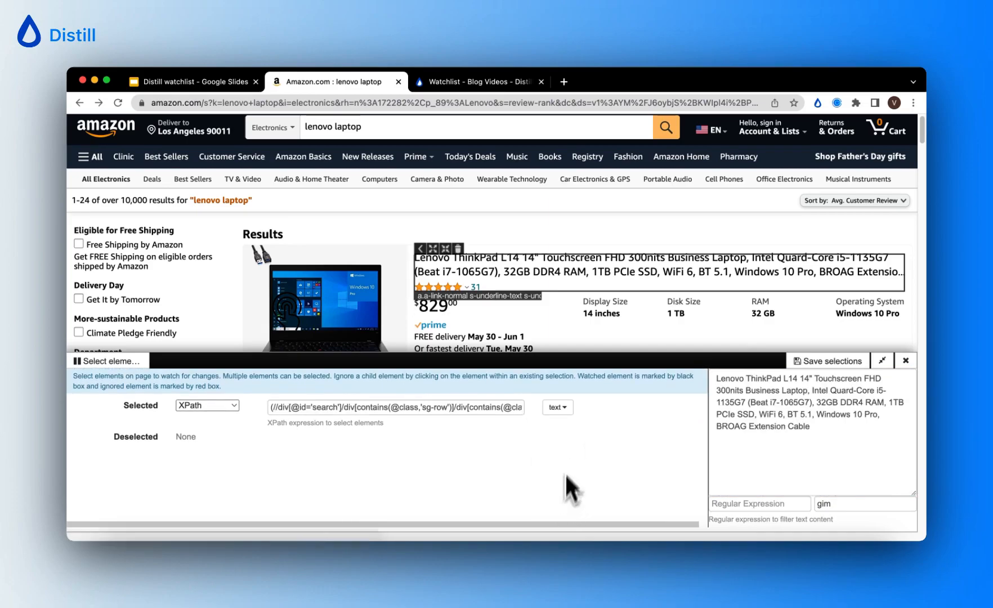
{"action": "left_click", "coordinate": [564, 408]}
{"action": "scroll", "coordinate": [588, 485], "scroll_direction": "down", "scroll_amount": 5}
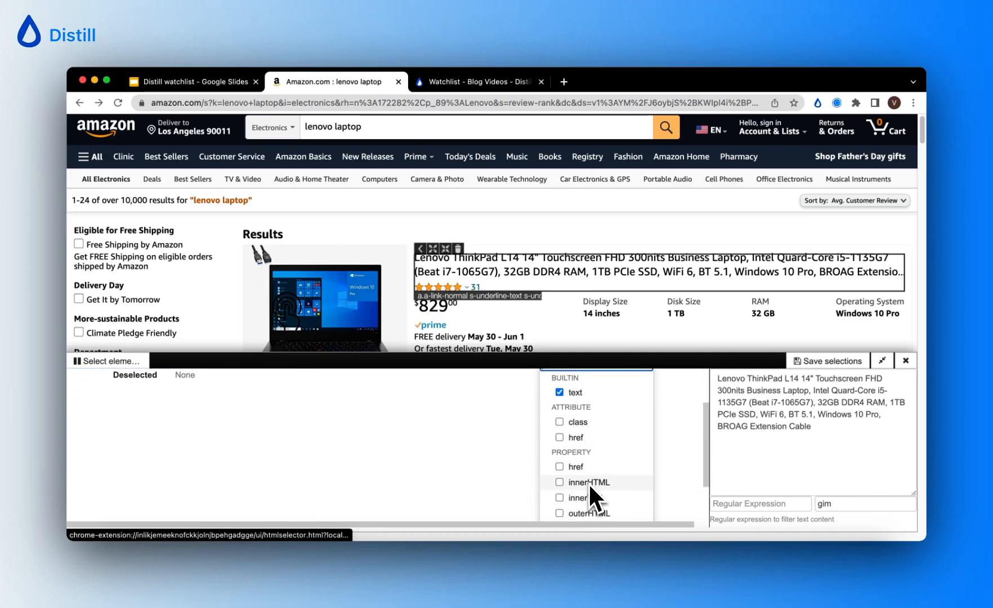
{"action": "scroll", "coordinate": [599, 473], "scroll_direction": "up", "scroll_amount": 5}
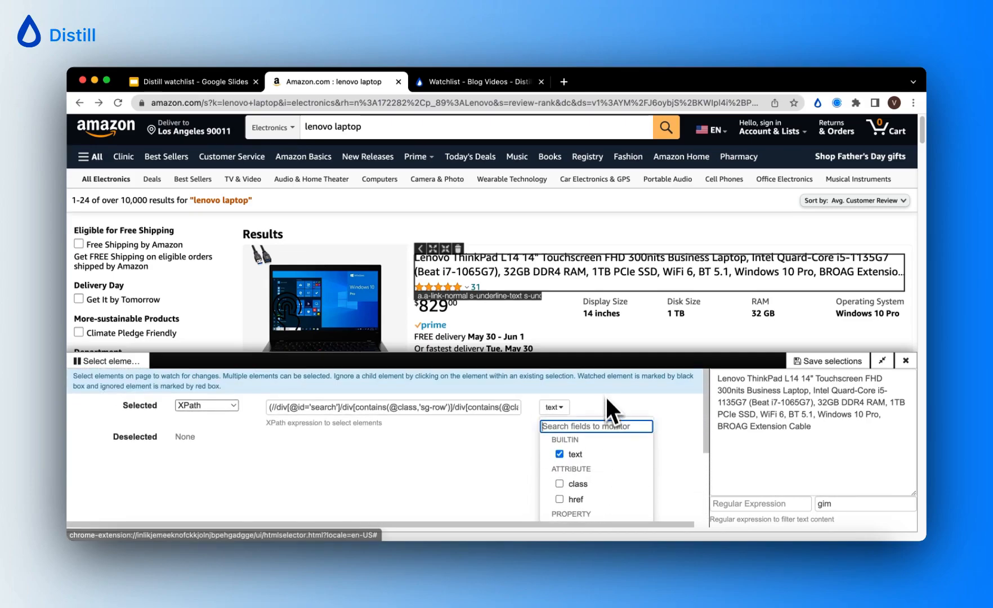
{"action": "left_click", "coordinate": [598, 404]}
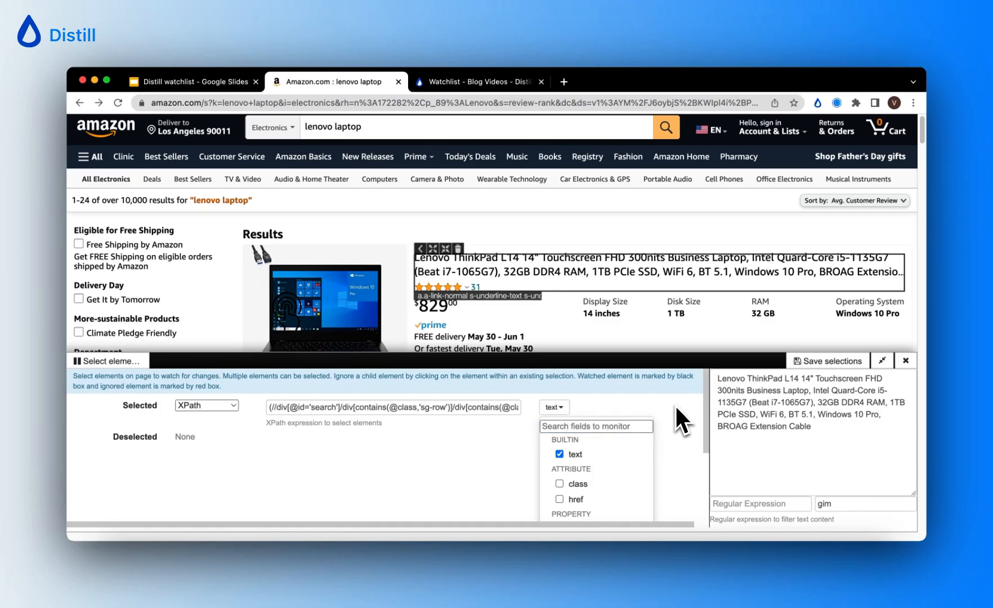
{"action": "left_click", "coordinate": [477, 467]}
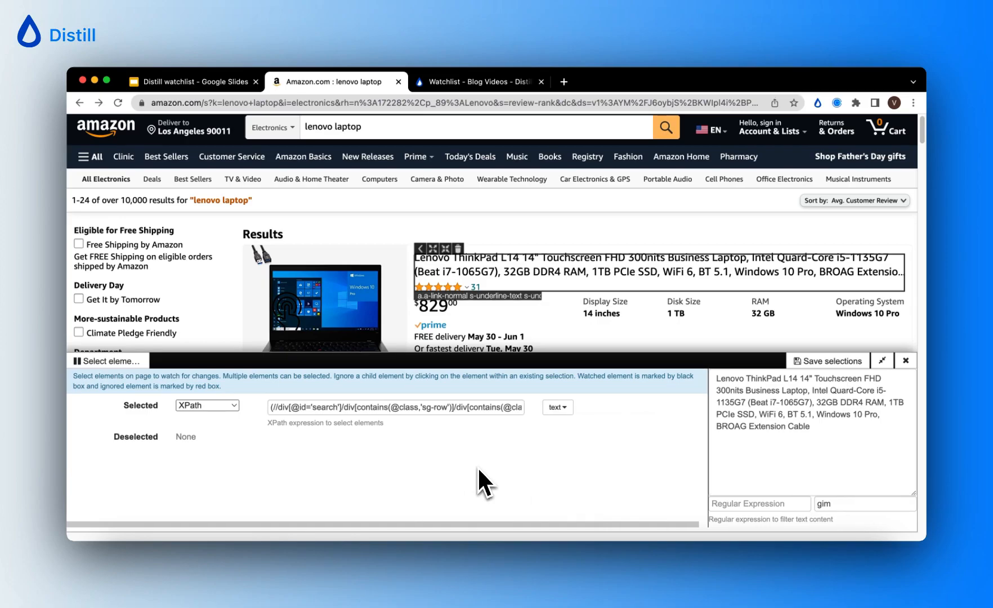
Expand the title selection level by level until it covers the entire first product row, including its image.
{"action": "left_click", "coordinate": [434, 253]}
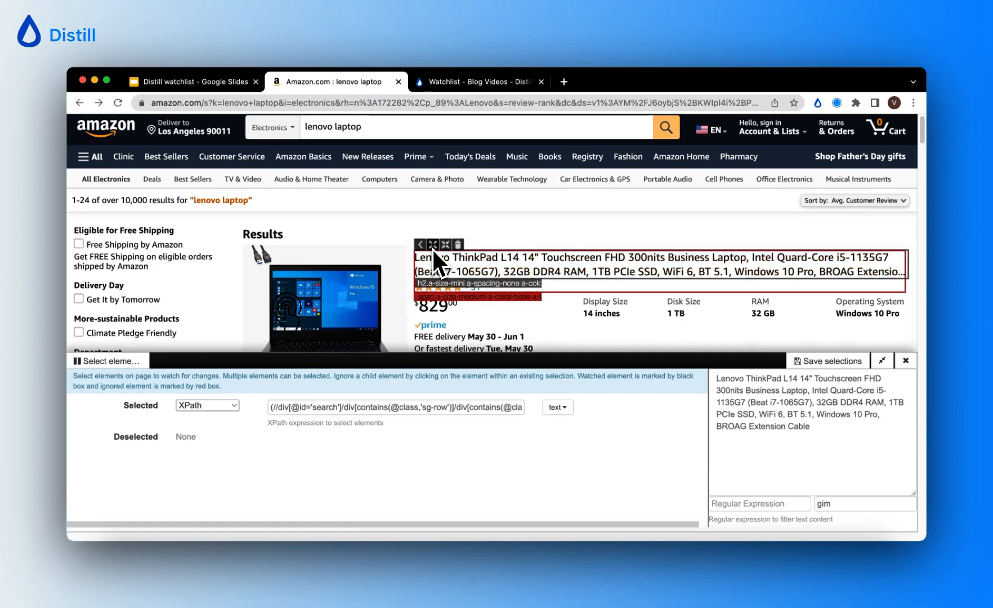
{"action": "left_click", "coordinate": [433, 248]}
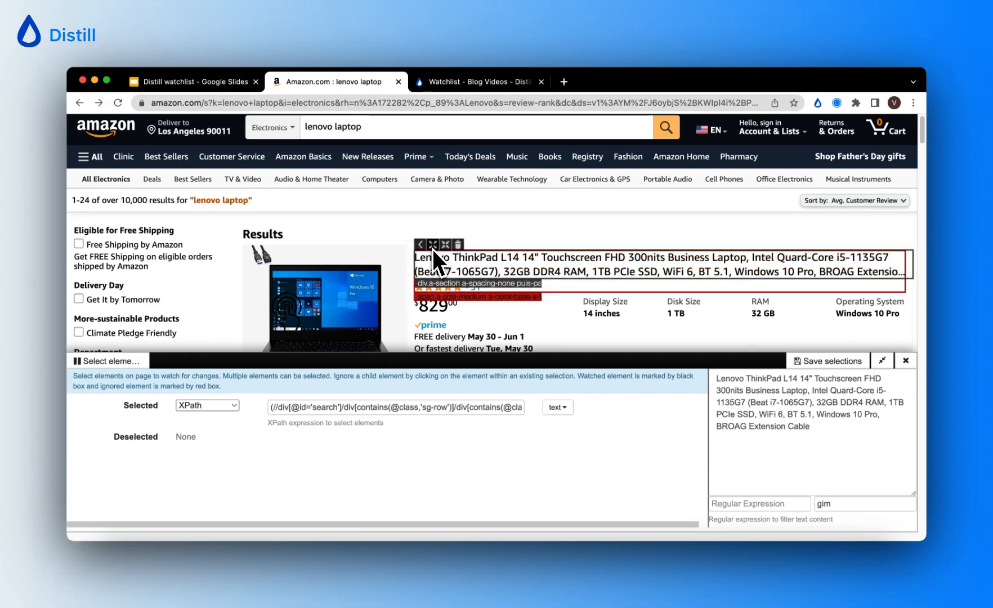
{"action": "left_click", "coordinate": [432, 249]}
{"action": "left_click", "coordinate": [466, 345]}
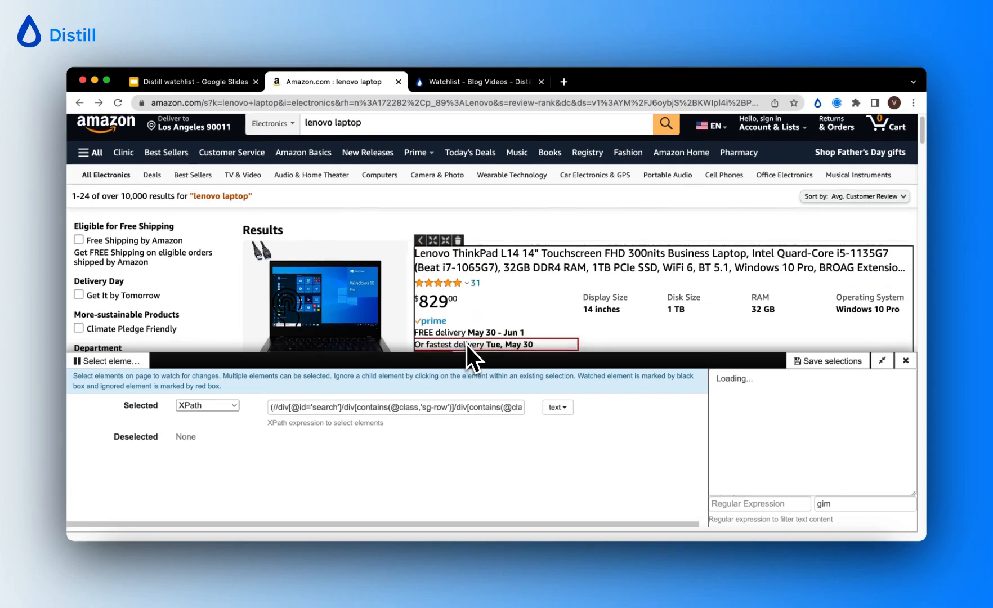
{"action": "scroll", "coordinate": [467, 344], "scroll_direction": "down", "scroll_amount": 1}
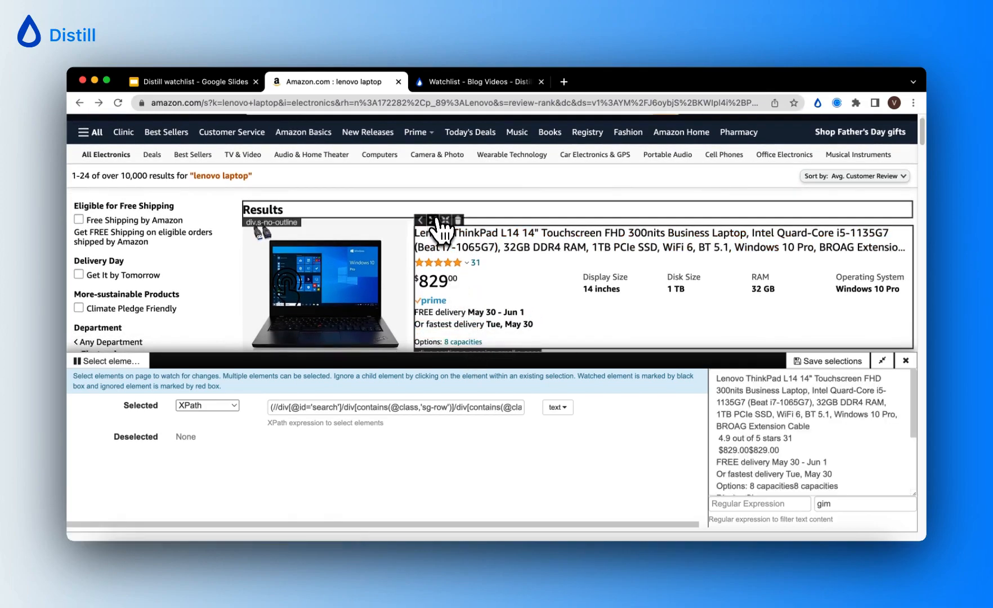
{"action": "left_click", "coordinate": [435, 219]}
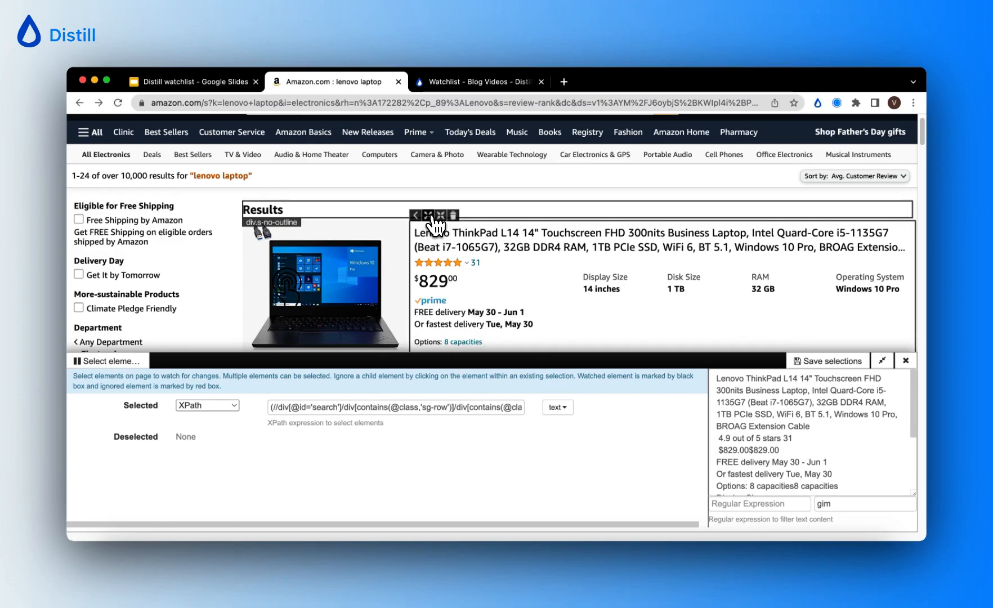
{"action": "left_click", "coordinate": [429, 216]}
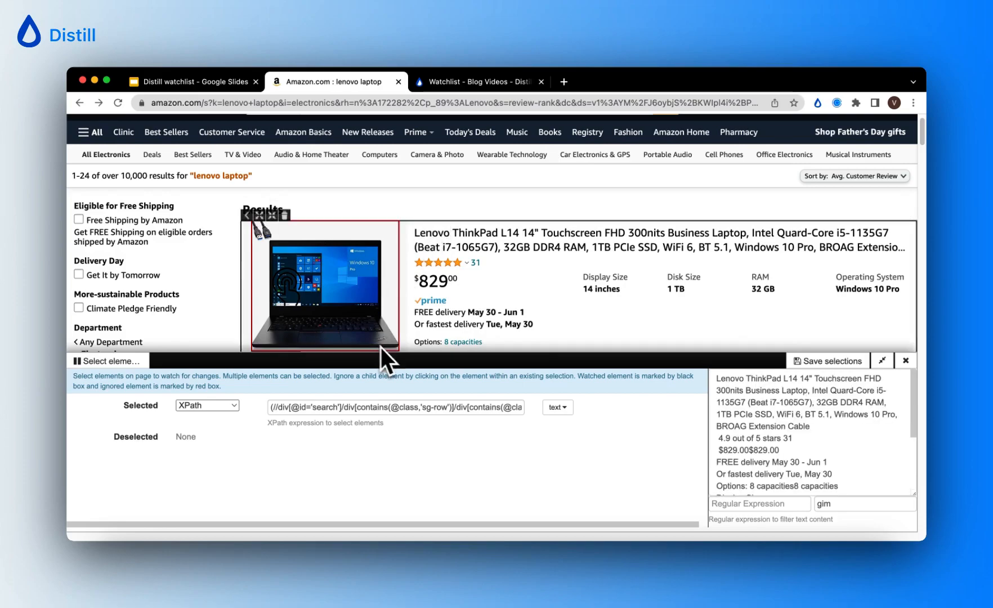
Exclude the laptop image from the selected product row so that it is ignored in monitoring.
{"action": "scroll", "coordinate": [380, 346], "scroll_direction": "down", "scroll_amount": 3}
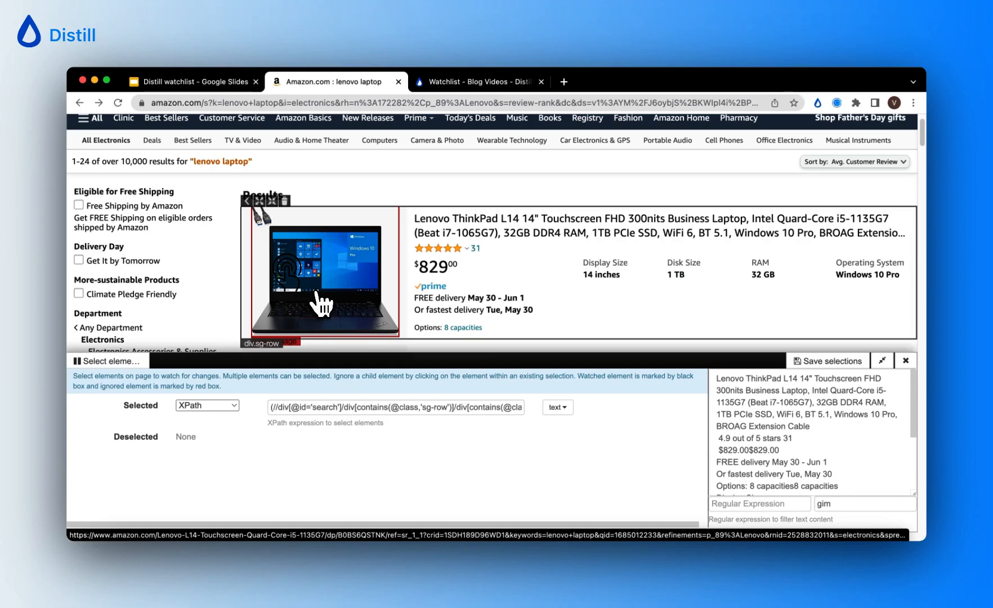
{"action": "left_click", "coordinate": [316, 292]}
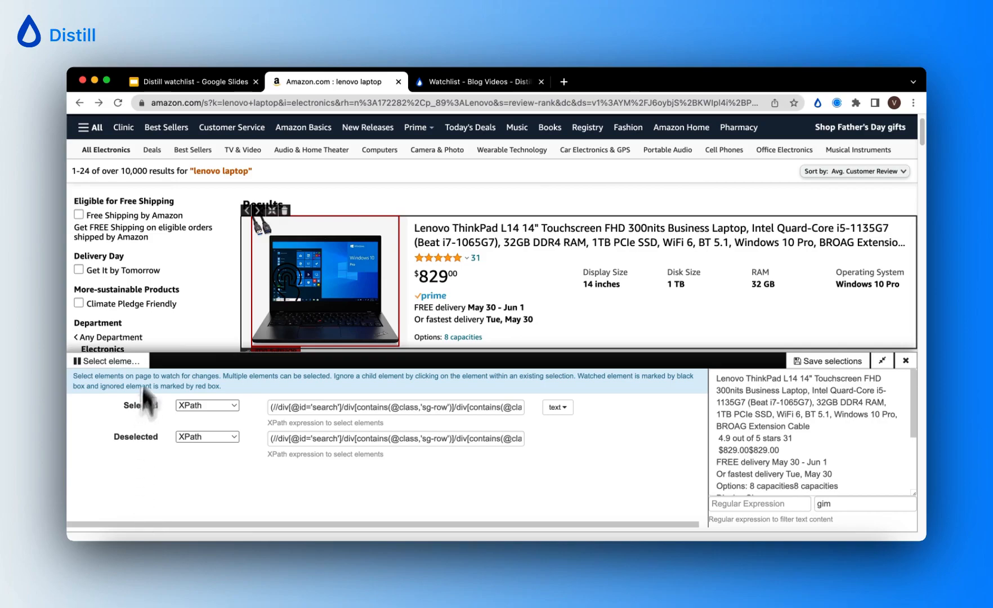
Add the All Electronics link as a second selection and expand it to the whole category navigation bar.
{"action": "left_click", "coordinate": [121, 150]}
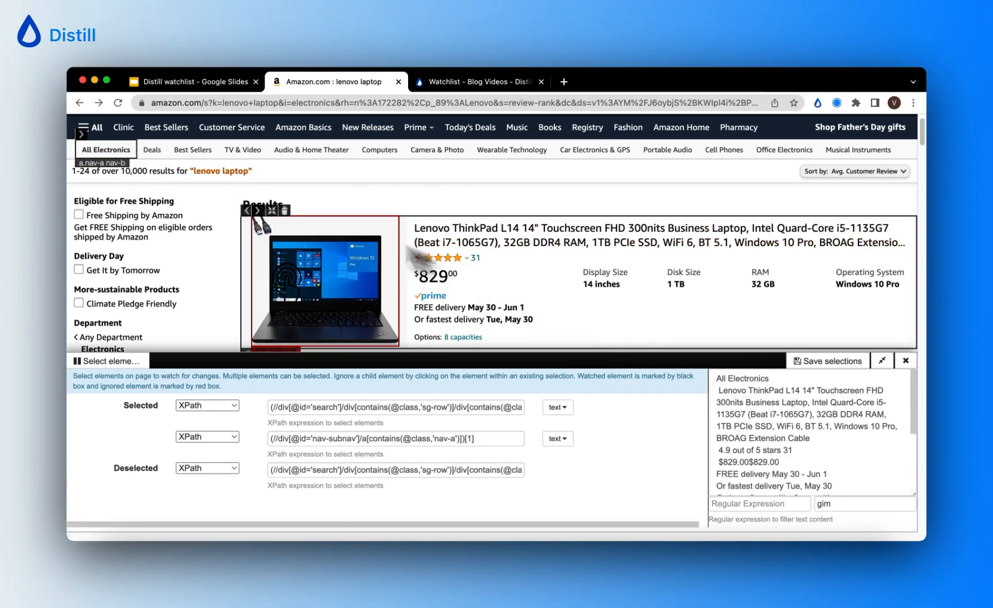
{"action": "left_click", "coordinate": [82, 135]}
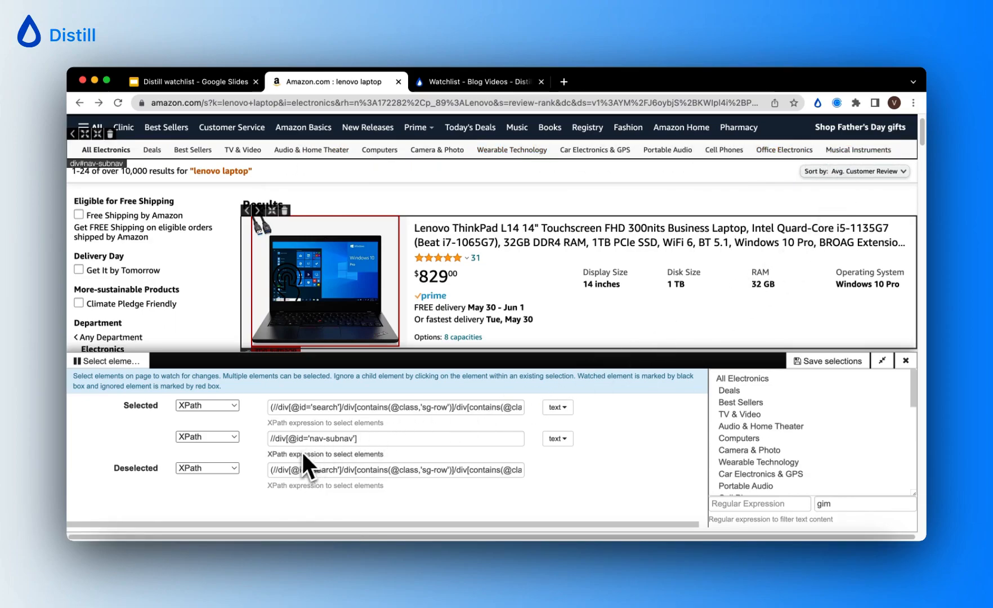
{"action": "scroll", "coordinate": [299, 452], "scroll_direction": "down", "scroll_amount": 1}
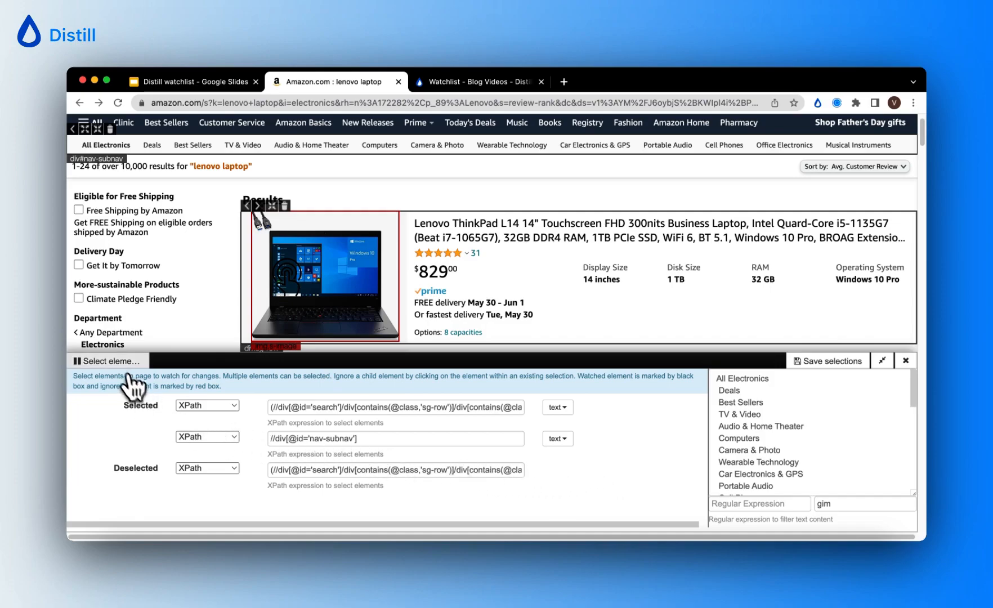
Pause element selection, and minimize and restore the selector panel.
{"action": "left_click", "coordinate": [80, 365]}
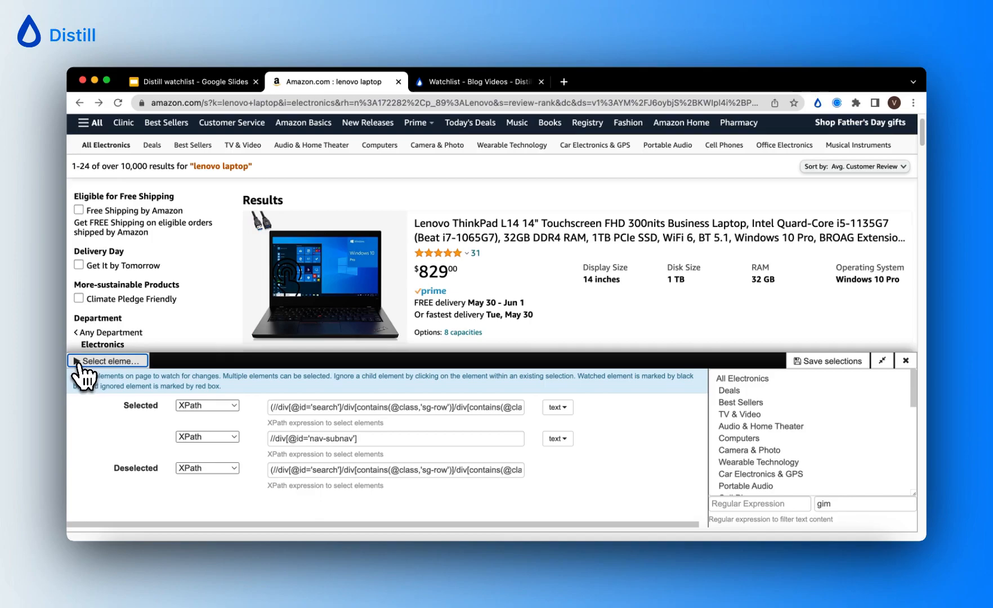
{"action": "left_click", "coordinate": [883, 363]}
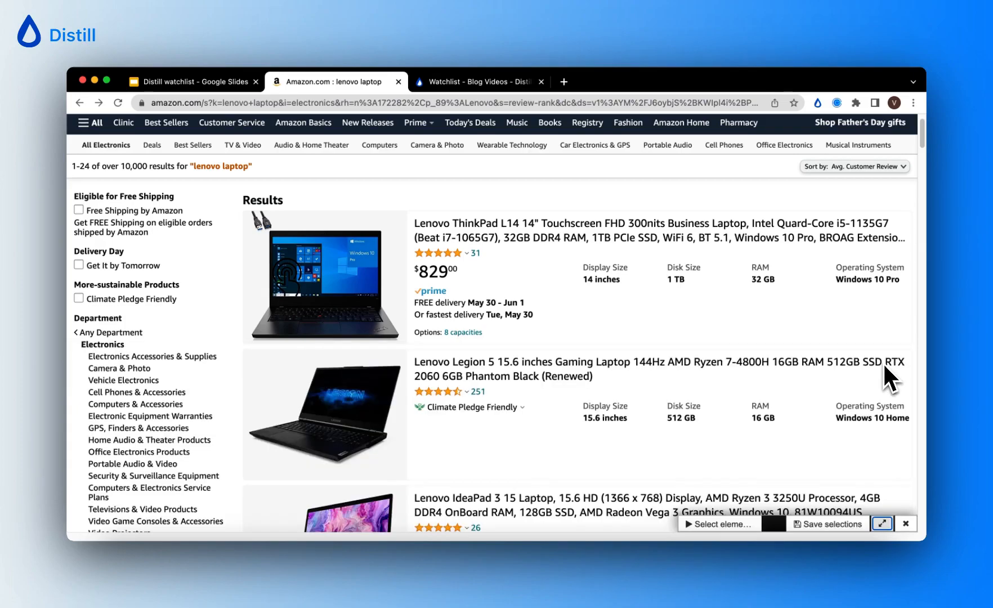
{"action": "left_click", "coordinate": [883, 524]}
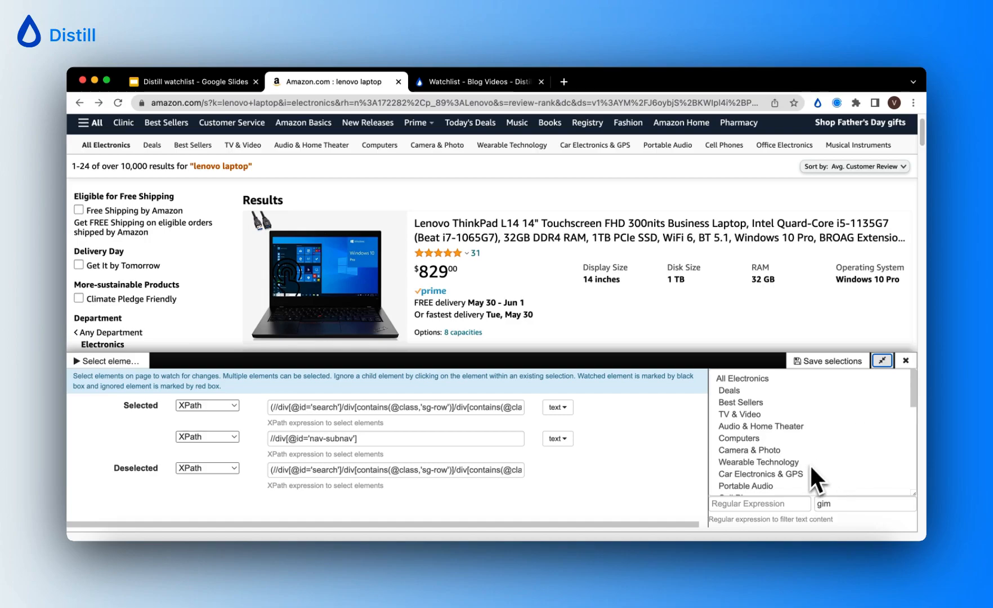
Save the selected elements to proceed to the monitor's options.
{"action": "left_click", "coordinate": [825, 361]}
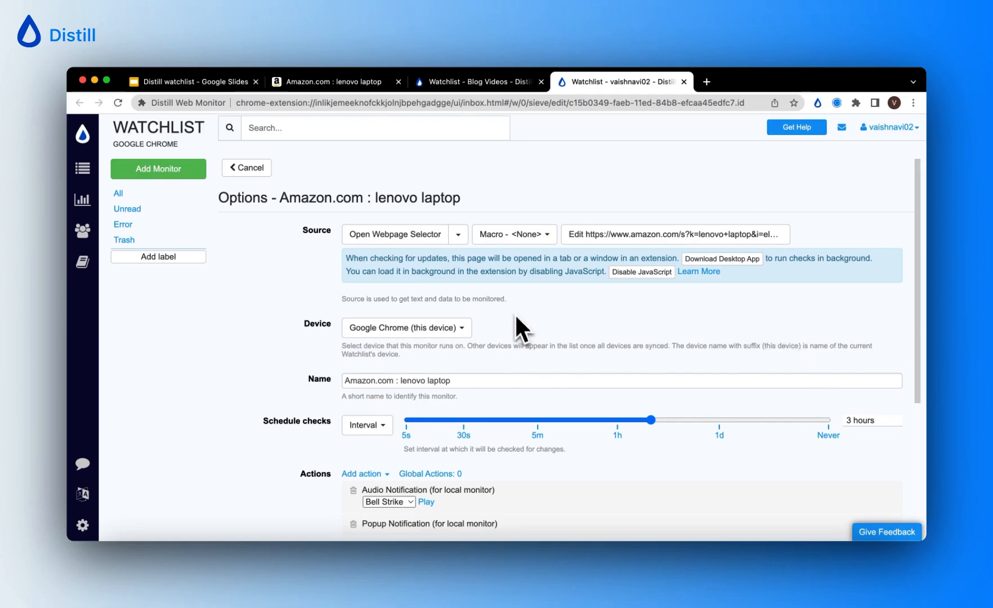
Reopen the webpage selector from the monitor's options and review the saved selections on the Amazon results page.
{"action": "scroll", "coordinate": [576, 318], "scroll_direction": "down", "scroll_amount": 1}
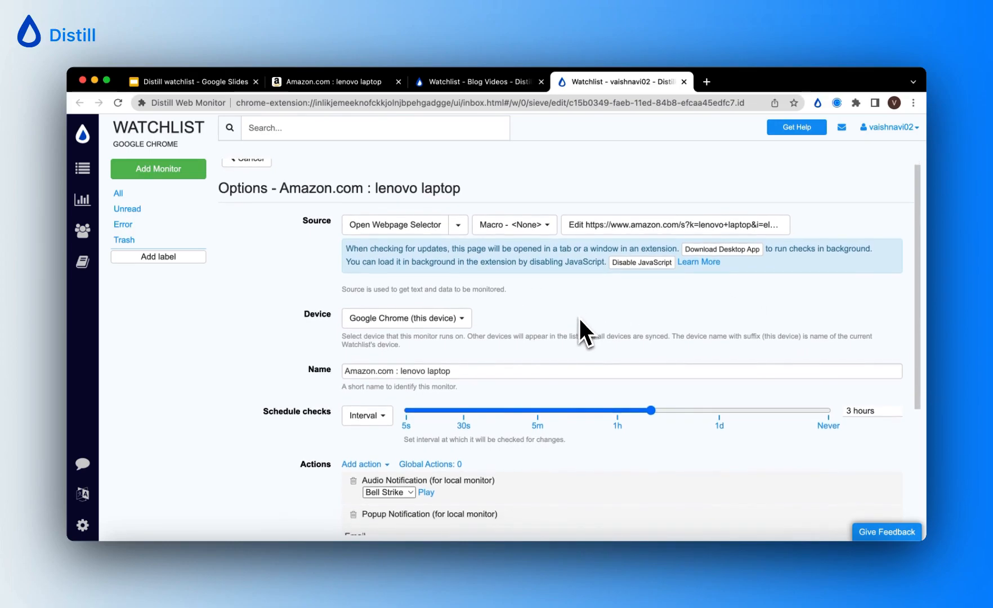
{"action": "left_click", "coordinate": [423, 230]}
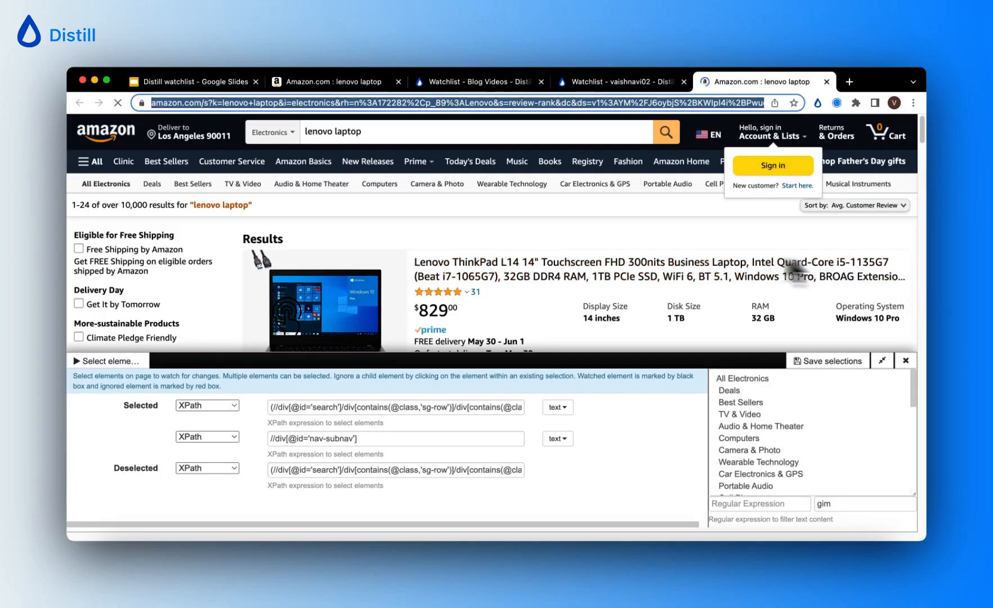
{"action": "scroll", "coordinate": [554, 300], "scroll_direction": "down", "scroll_amount": 3}
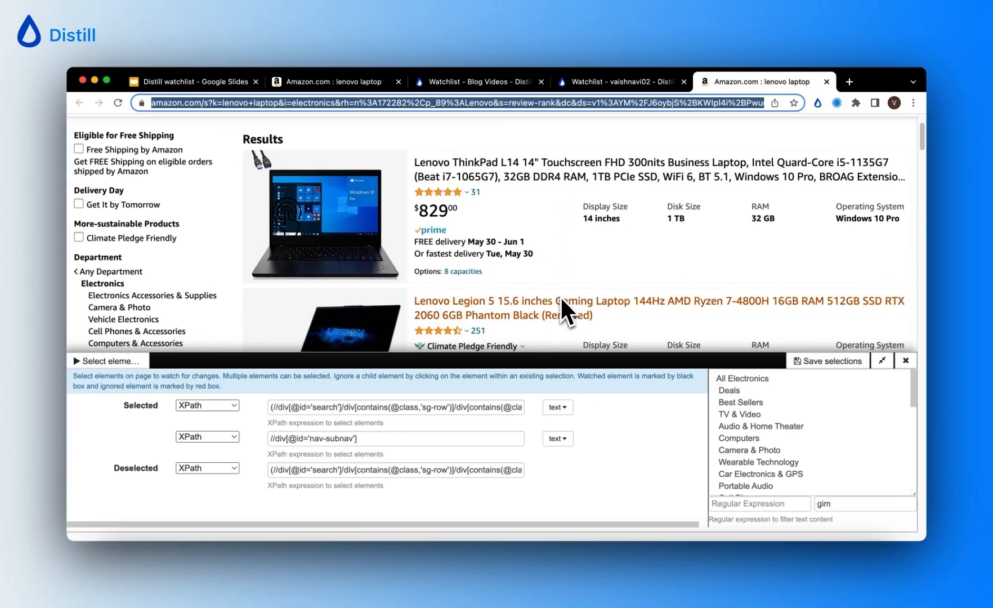
{"action": "scroll", "coordinate": [570, 311], "scroll_direction": "down", "scroll_amount": 1}
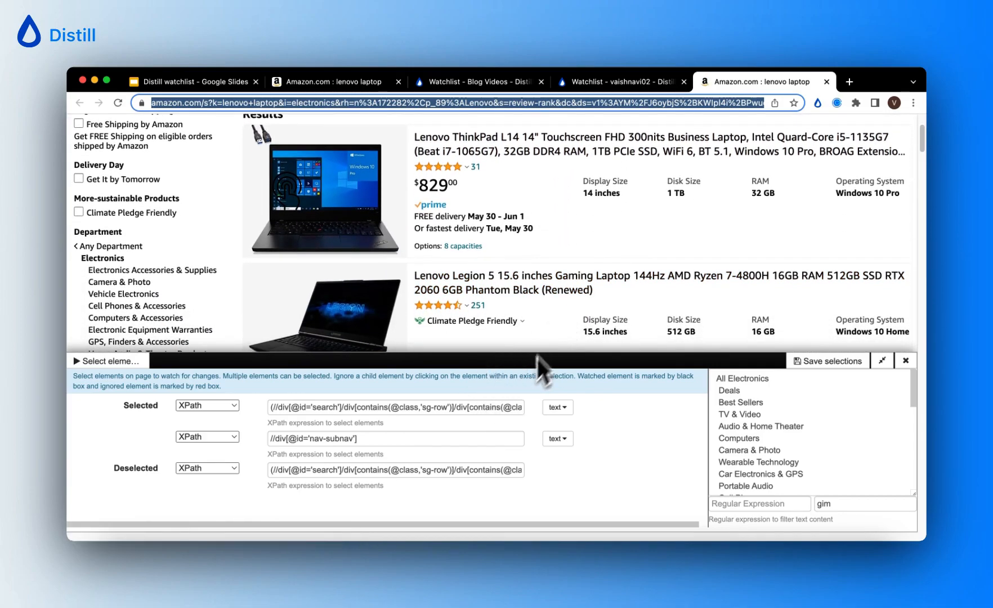
{"action": "scroll", "coordinate": [551, 325], "scroll_direction": "down", "scroll_amount": 2}
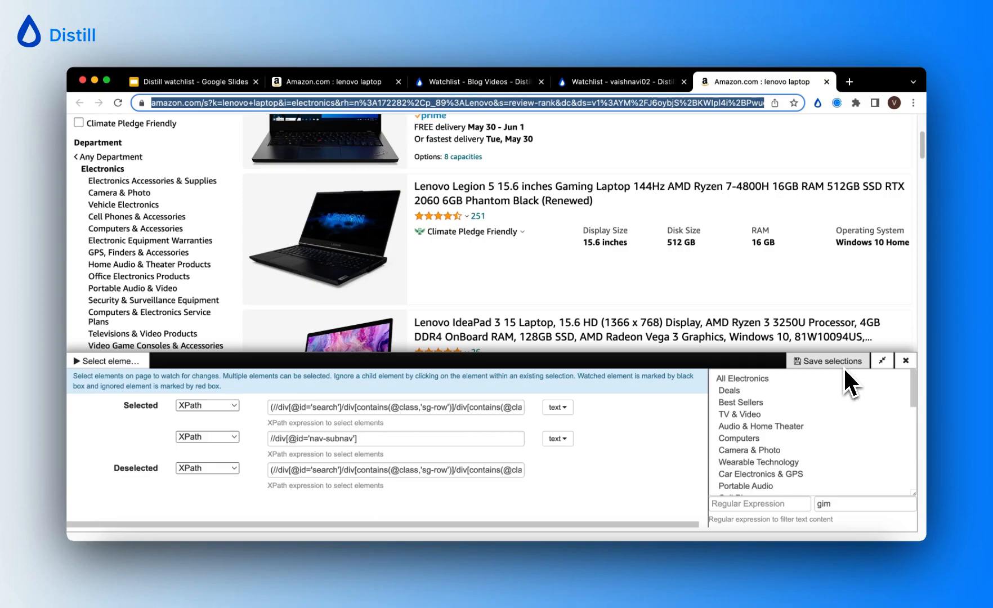
Copy the Amazon results page's full address and switch to the Distill cloud watchlist.
{"action": "left_click", "coordinate": [553, 103]}
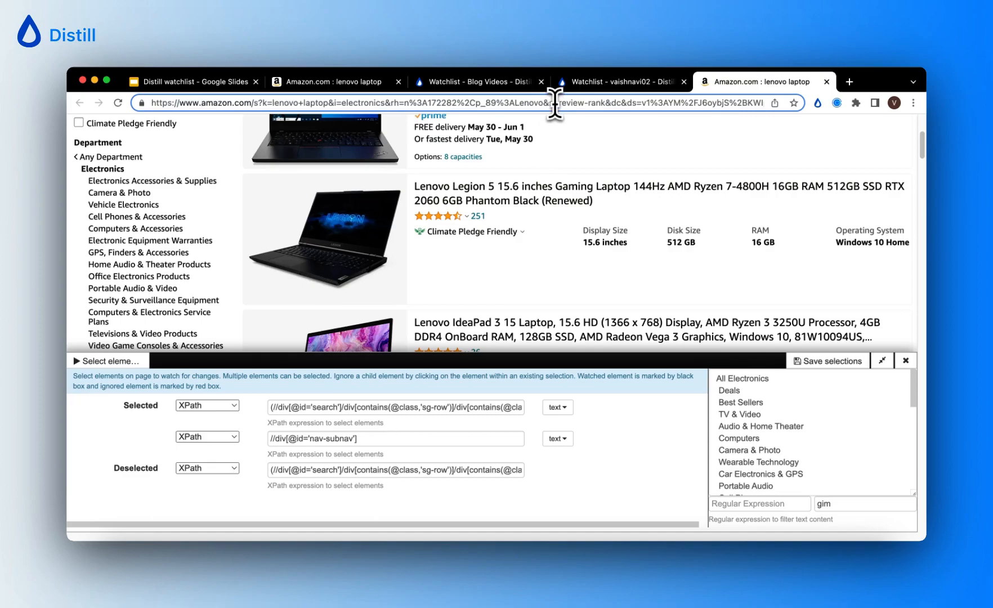
{"action": "key", "text": "super+a"}
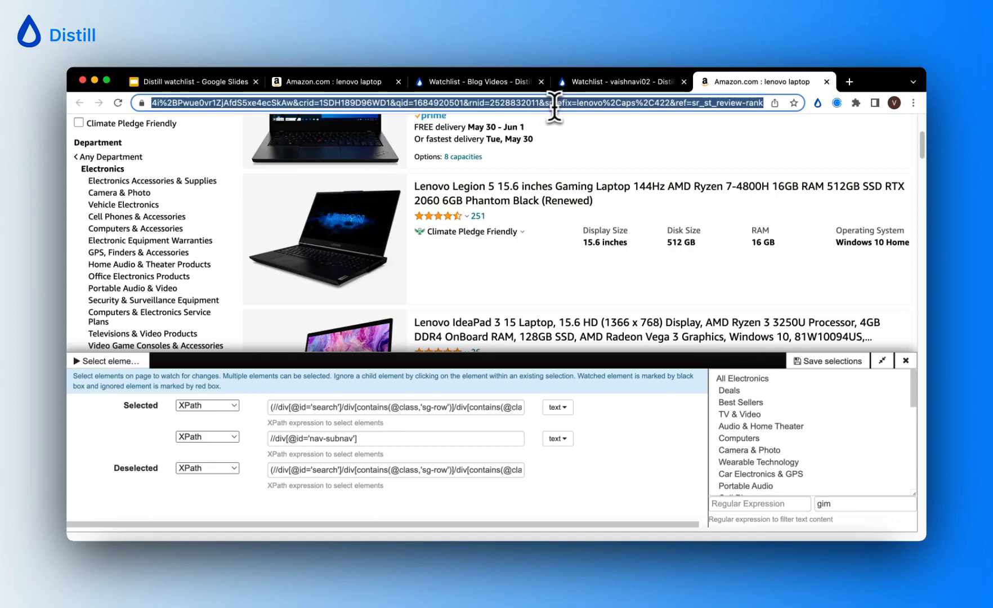
{"action": "left_click", "coordinate": [461, 82]}
{"action": "left_click_drag", "start_coordinate": [211, 103], "coordinate": [147, 103]}
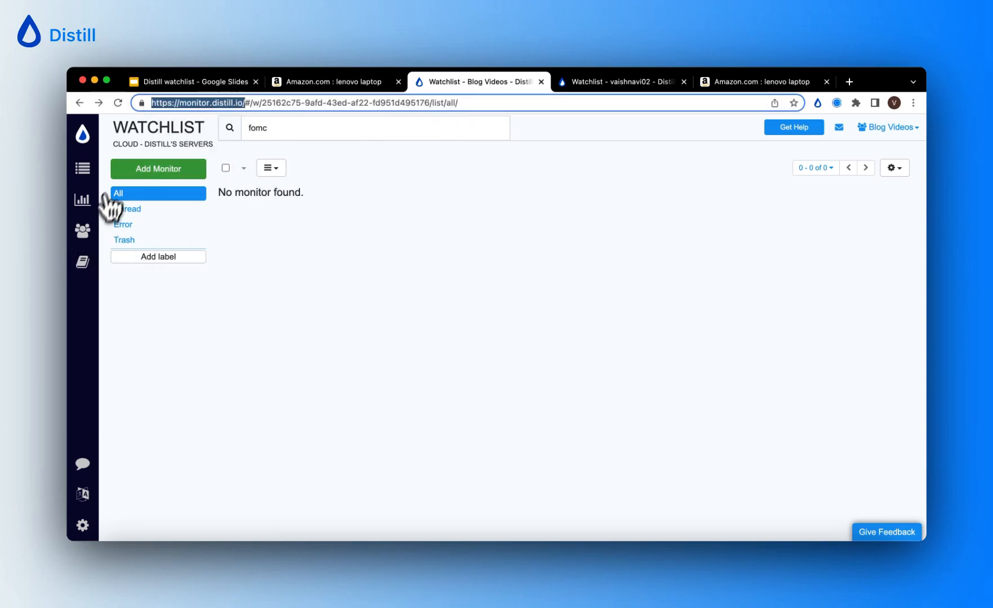
Add a webpage monitor in the cloud watchlist and load the copied Amazon address in its visual selector.
{"action": "left_click", "coordinate": [146, 171]}
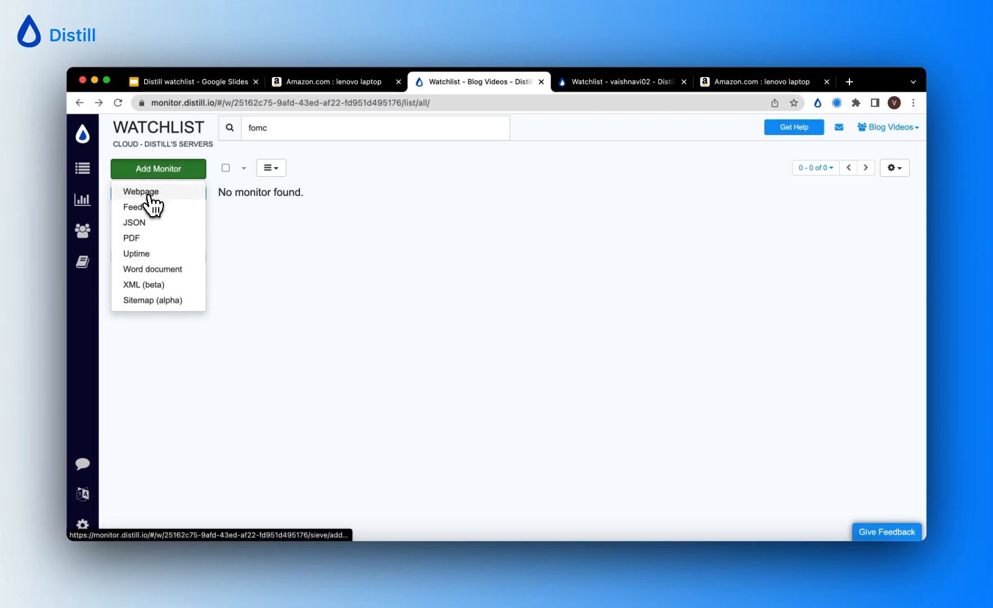
{"action": "left_click", "coordinate": [148, 192]}
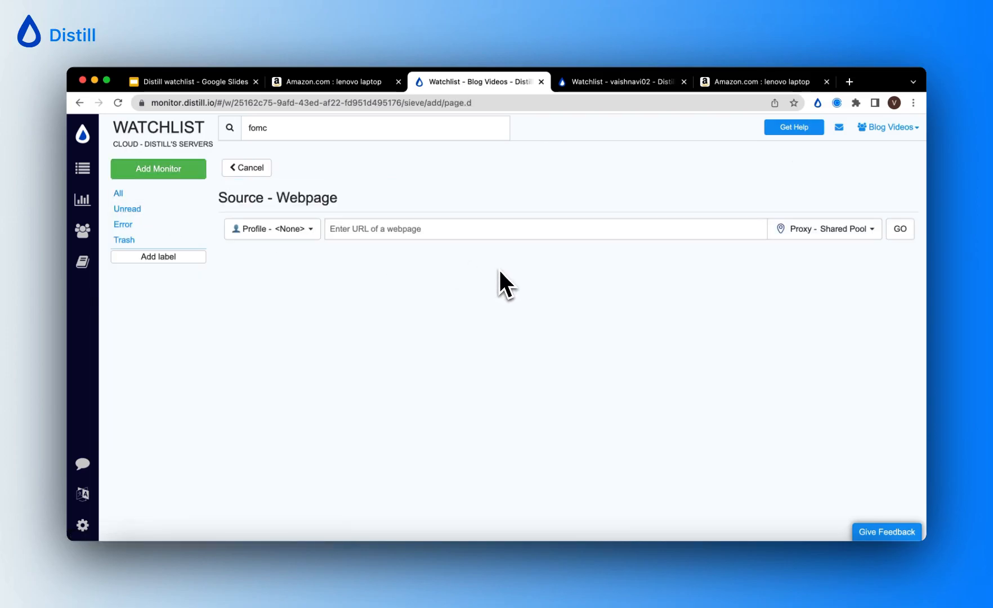
{"action": "left_click", "coordinate": [428, 235]}
{"action": "key", "text": "super+v"}
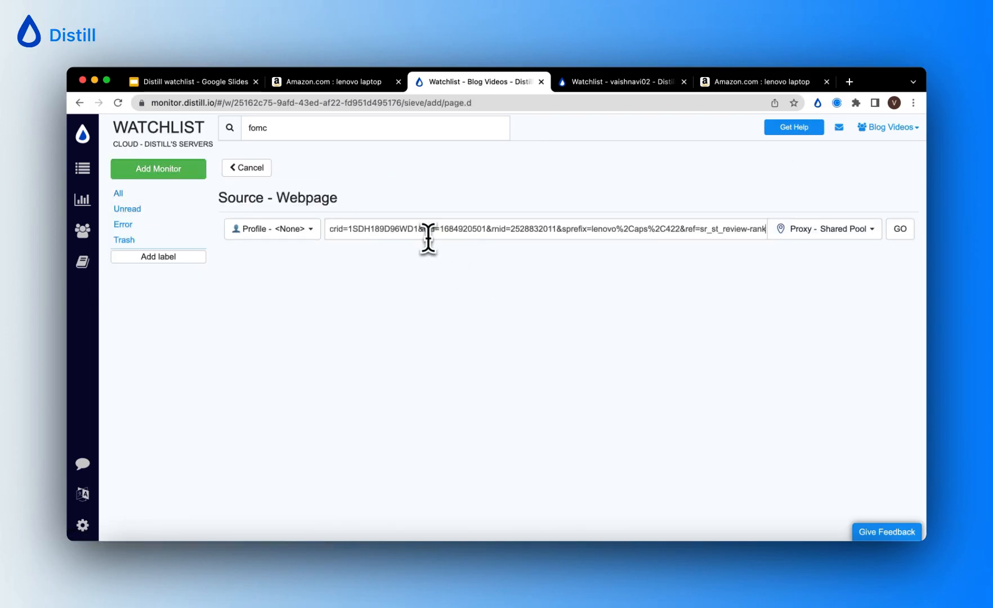
{"action": "left_click", "coordinate": [901, 230]}
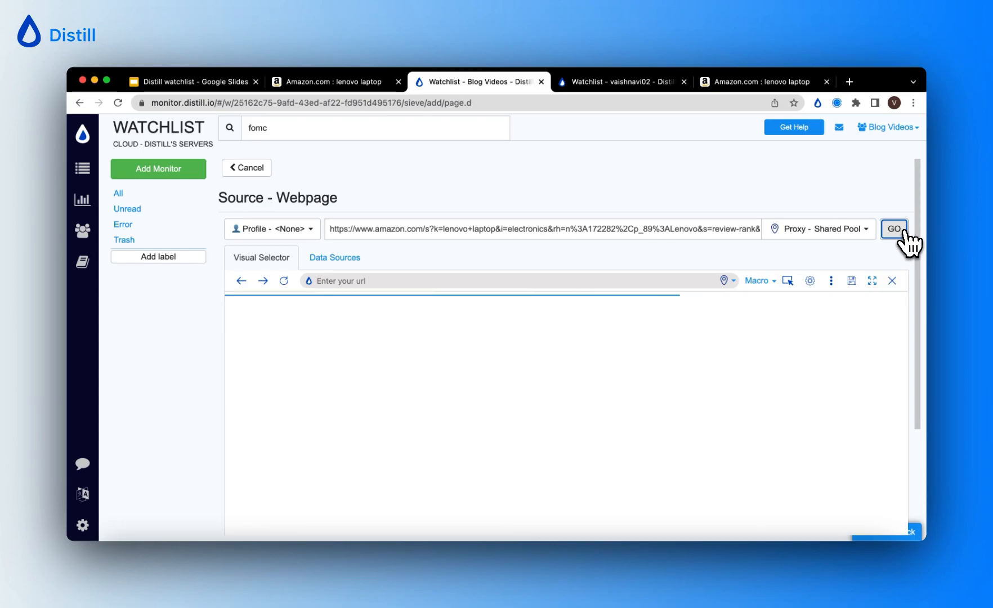
{"action": "scroll", "coordinate": [612, 330], "scroll_direction": "down", "scroll_amount": 1}
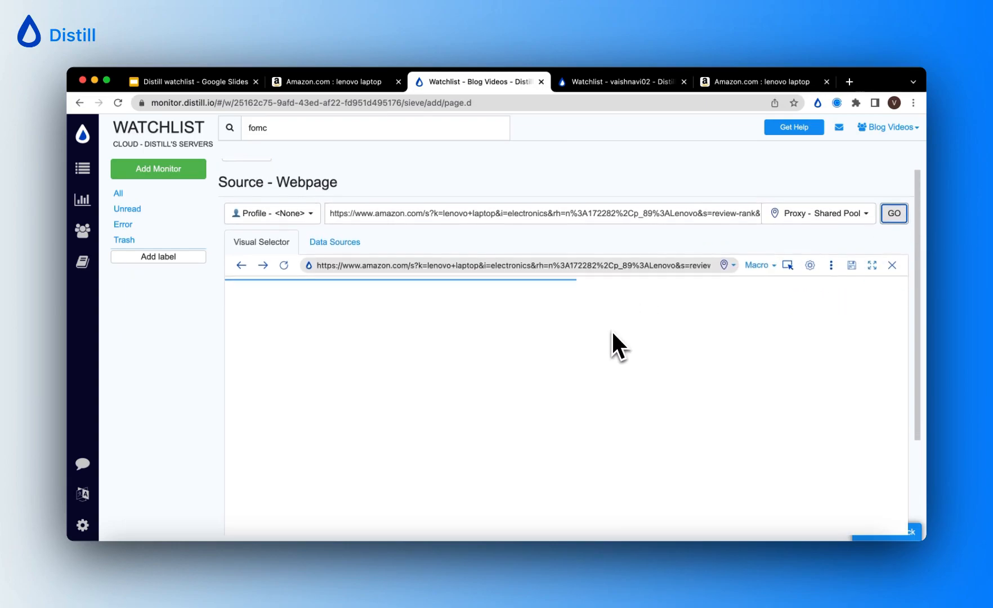
{"action": "scroll", "coordinate": [615, 328], "scroll_direction": "down", "scroll_amount": 1}
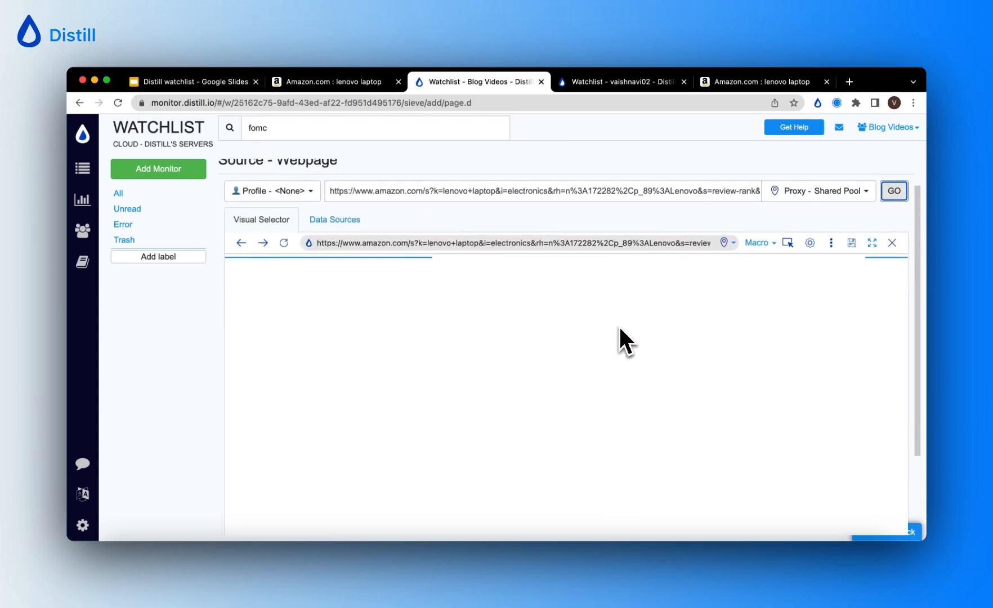
{"action": "scroll", "coordinate": [620, 322], "scroll_direction": "down", "scroll_amount": 1}
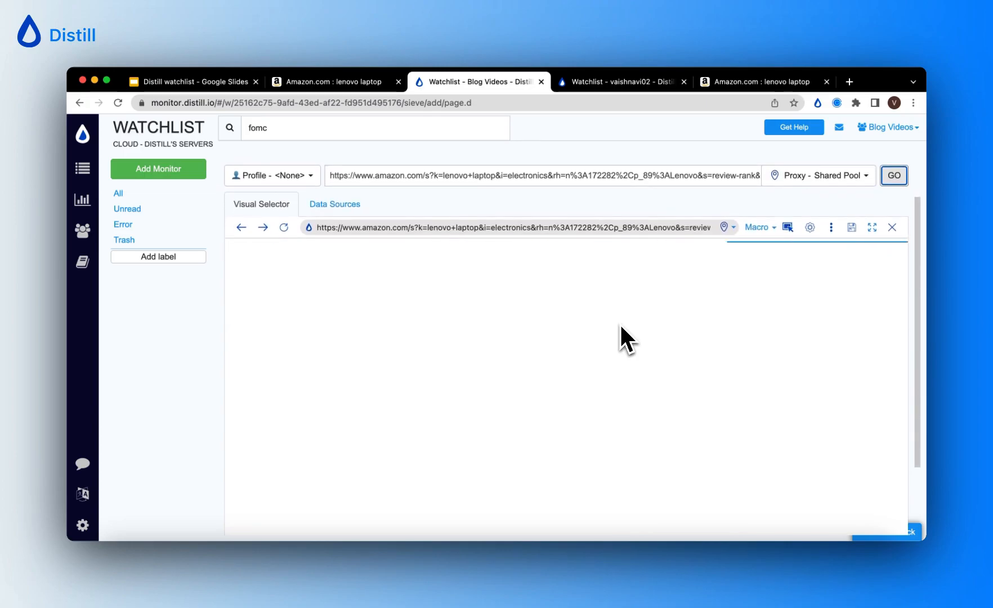
{"action": "scroll", "coordinate": [621, 325], "scroll_direction": "down", "scroll_amount": 1}
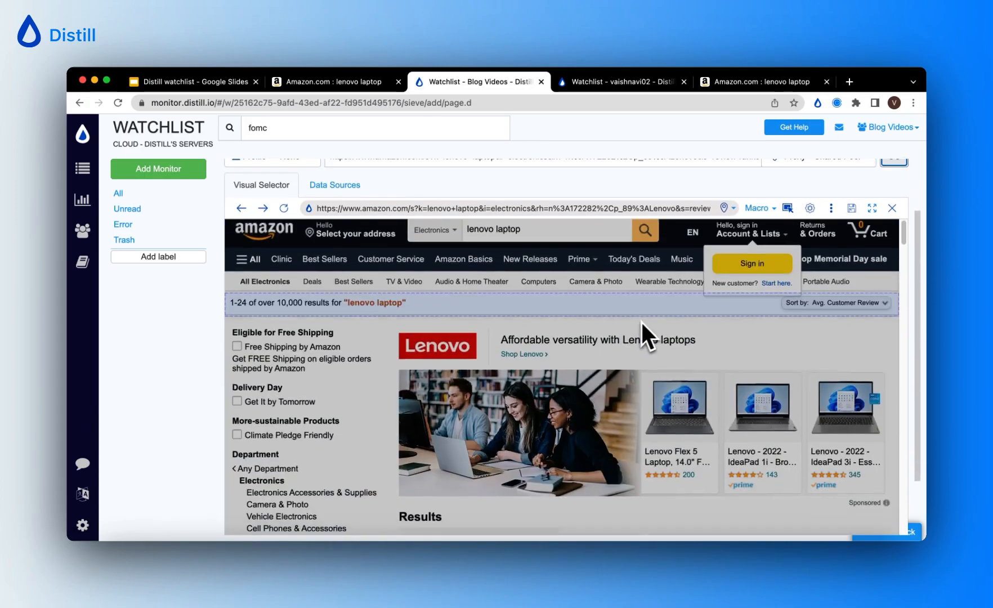
Look through the loaded laptop results and show the selector configuration with the content preview and text filter.
{"action": "scroll", "coordinate": [642, 321], "scroll_direction": "down", "scroll_amount": 1}
{"action": "scroll", "coordinate": [647, 321], "scroll_direction": "down", "scroll_amount": 3}
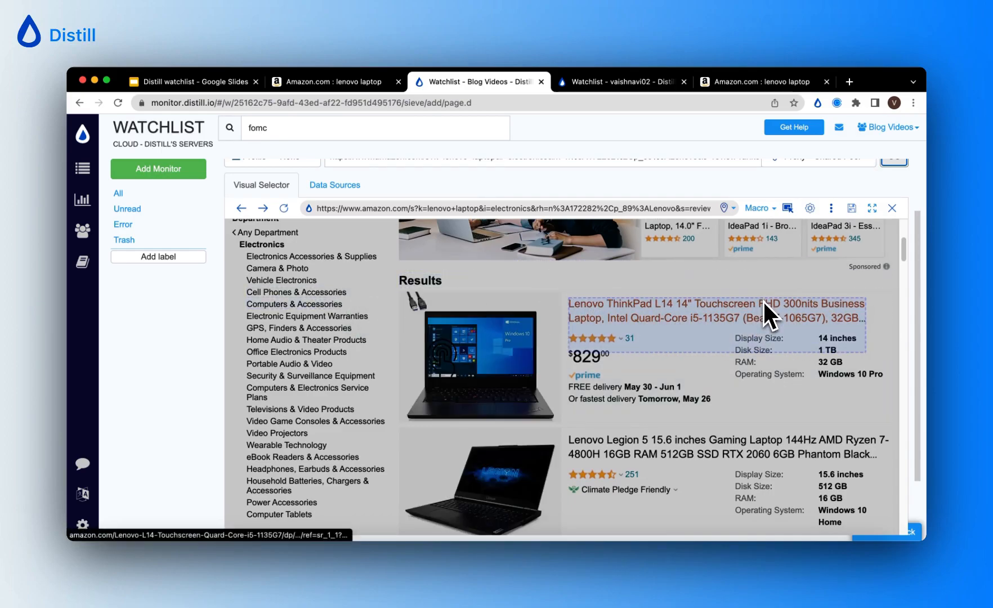
{"action": "scroll", "coordinate": [714, 305], "scroll_direction": "up", "scroll_amount": 1}
{"action": "scroll", "coordinate": [714, 305], "scroll_direction": "up", "scroll_amount": 2}
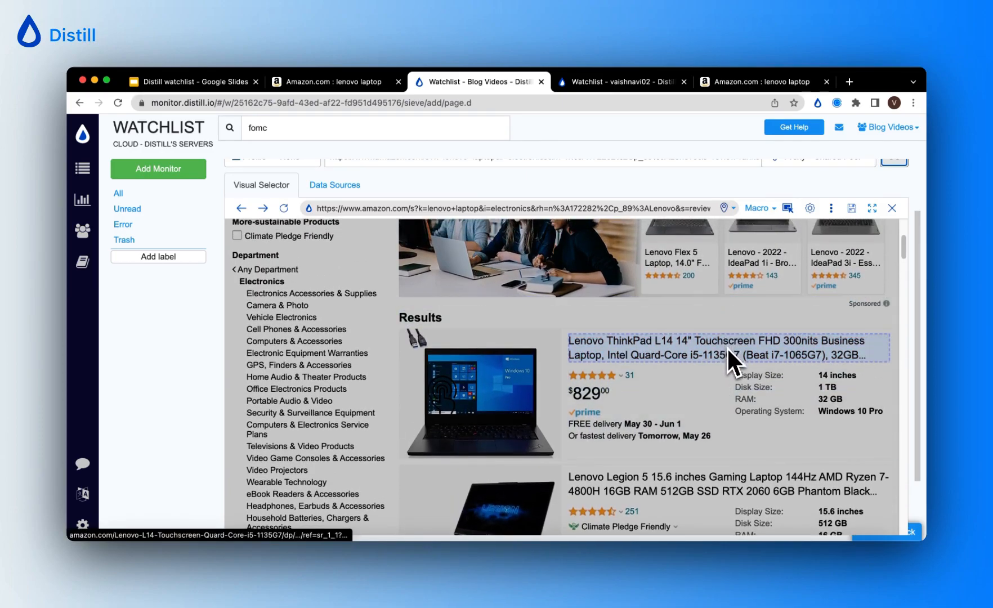
{"action": "left_click", "coordinate": [810, 209]}
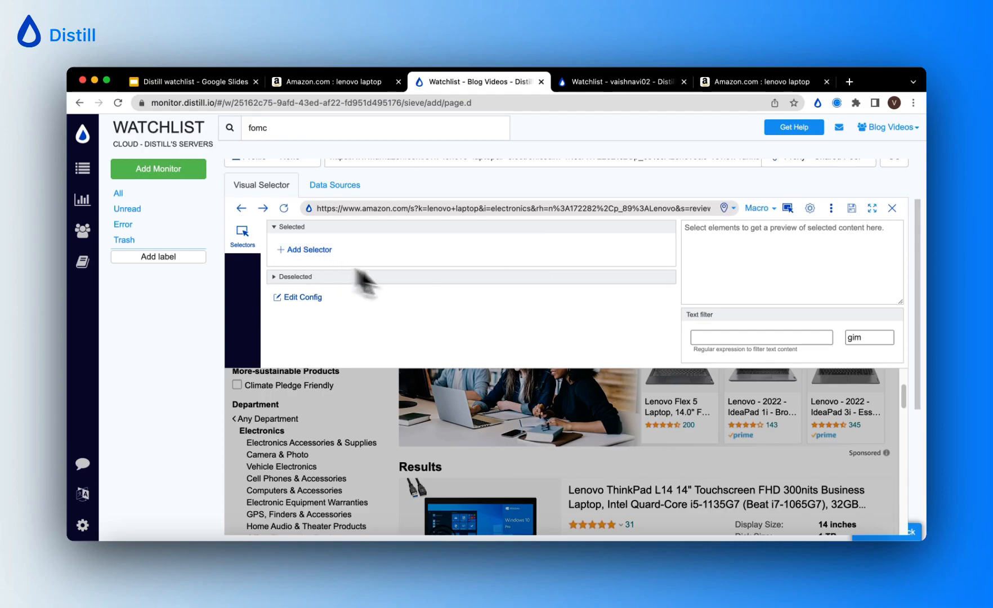
Select the Lenovo ThinkPad L14 product title on the page and check its text in the preview.
{"action": "scroll", "coordinate": [671, 475], "scroll_direction": "down", "scroll_amount": 2}
{"action": "scroll", "coordinate": [670, 477], "scroll_direction": "down", "scroll_amount": 1}
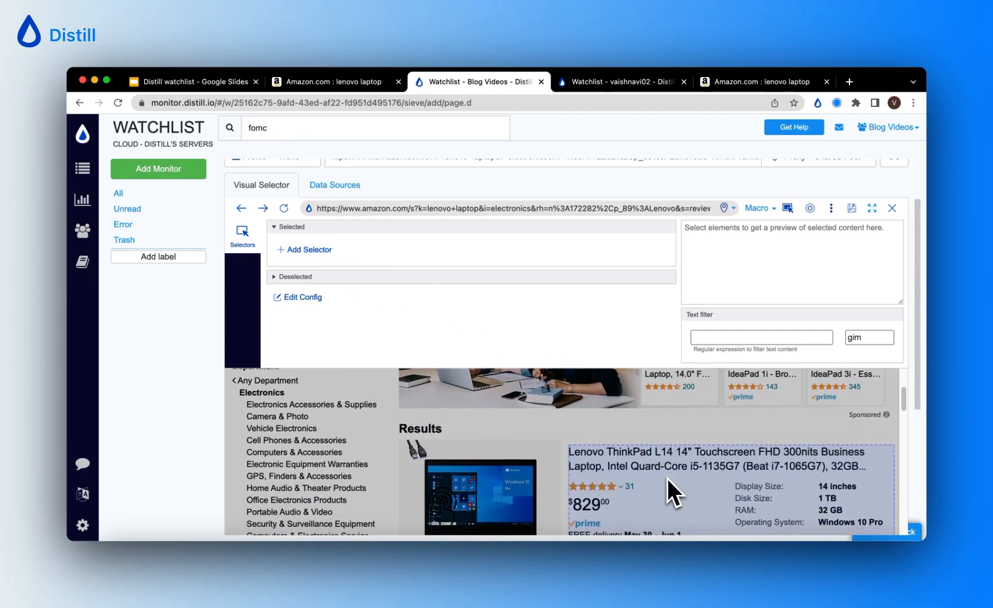
{"action": "scroll", "coordinate": [660, 456], "scroll_direction": "down", "scroll_amount": 2}
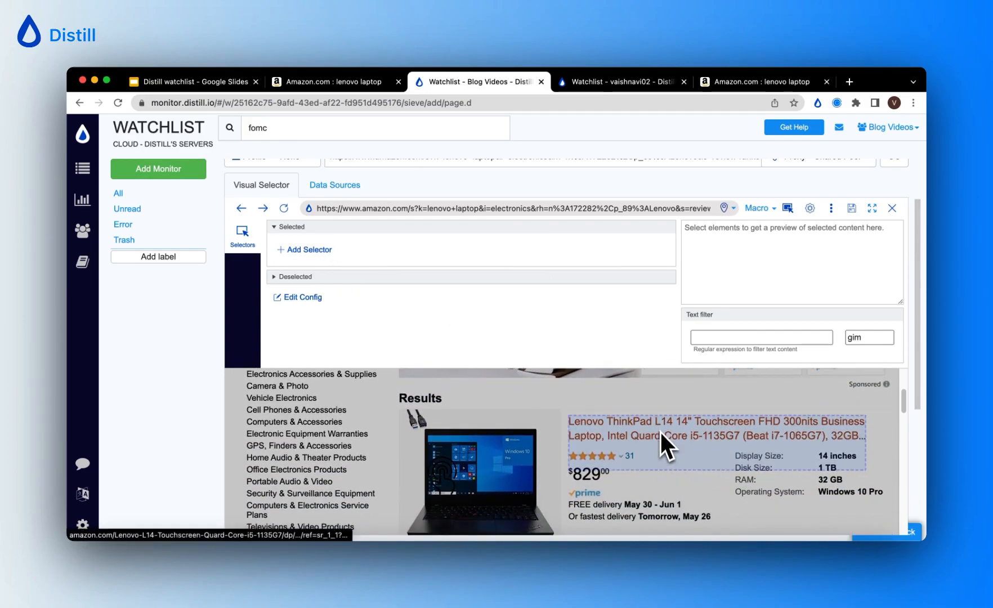
{"action": "left_click", "coordinate": [710, 436]}
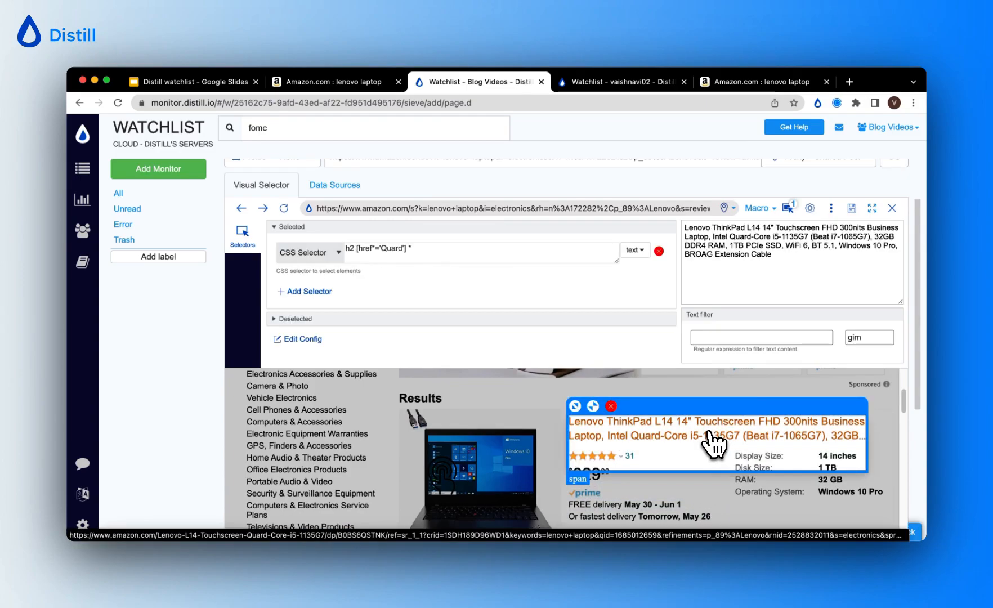
{"action": "triple_click", "coordinate": [698, 236]}
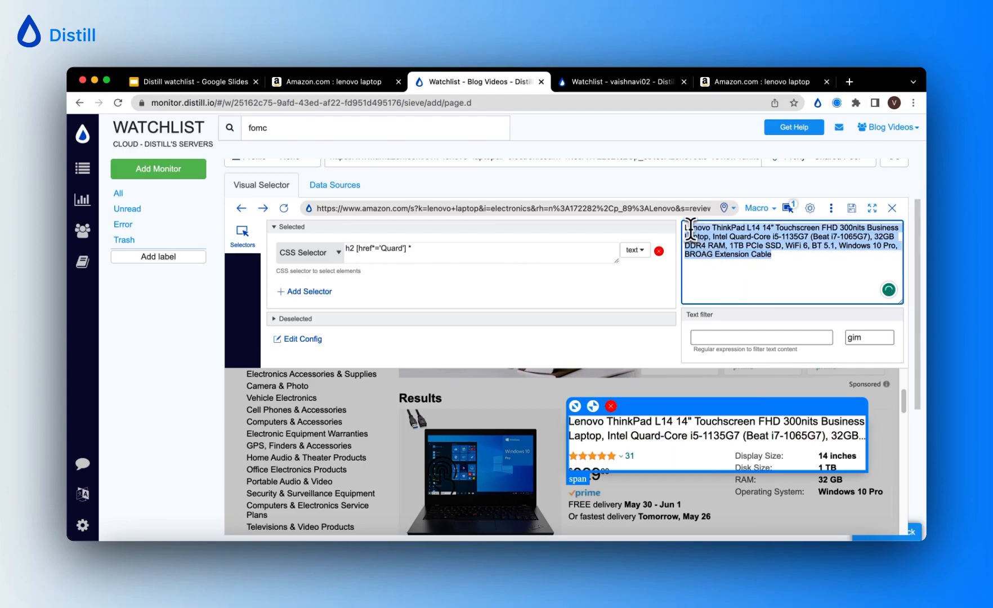
Expand the title selection to the whole product details block, review the preview text, and shrink it back to the title.
{"action": "left_click", "coordinate": [575, 405]}
{"action": "left_click", "coordinate": [575, 406]}
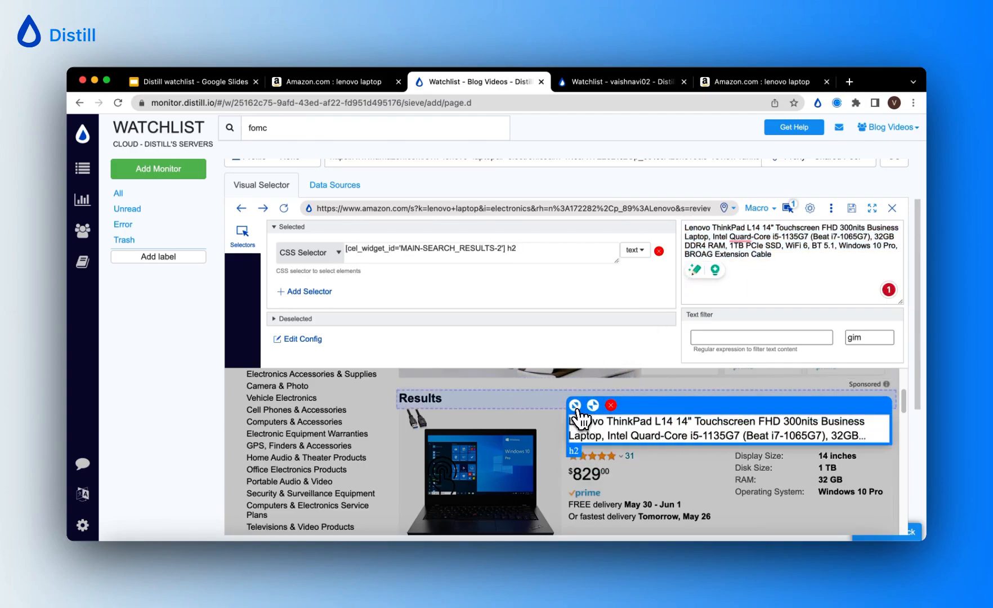
{"action": "left_click", "coordinate": [576, 406]}
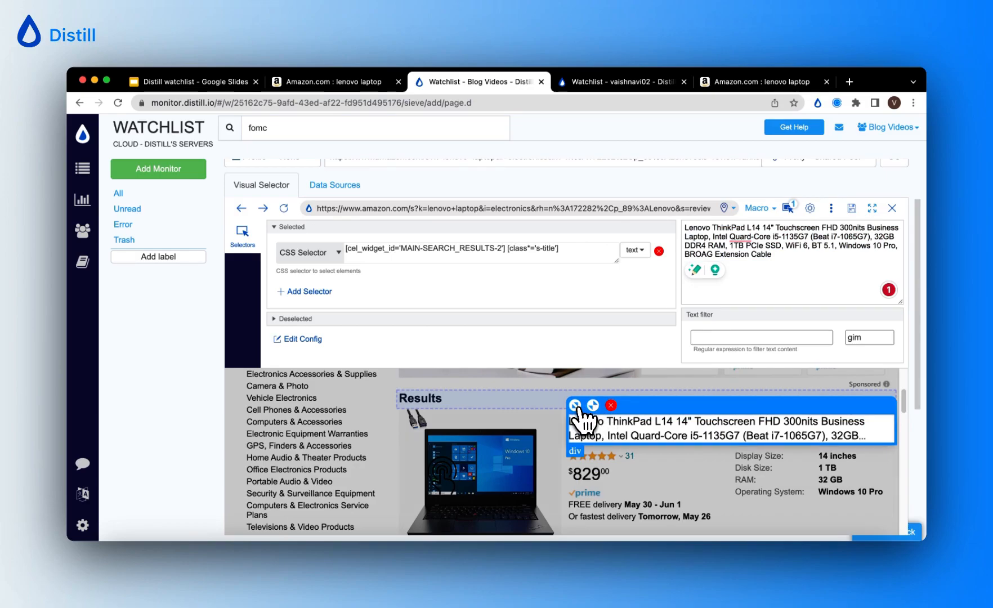
{"action": "left_click", "coordinate": [591, 405]}
{"action": "left_click", "coordinate": [592, 405]}
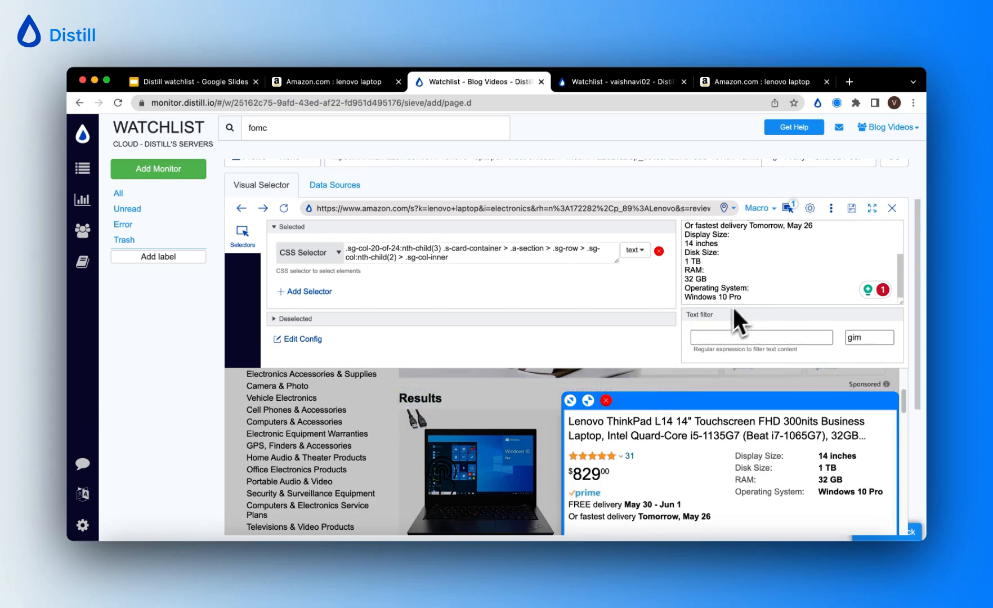
{"action": "scroll", "coordinate": [739, 298], "scroll_direction": "up", "scroll_amount": 5}
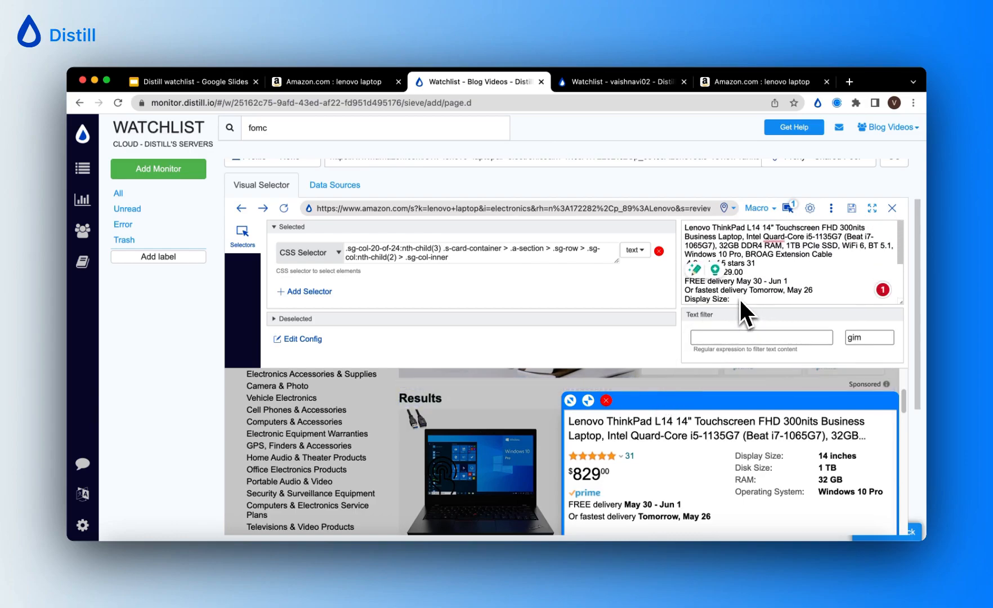
{"action": "left_click", "coordinate": [590, 411]}
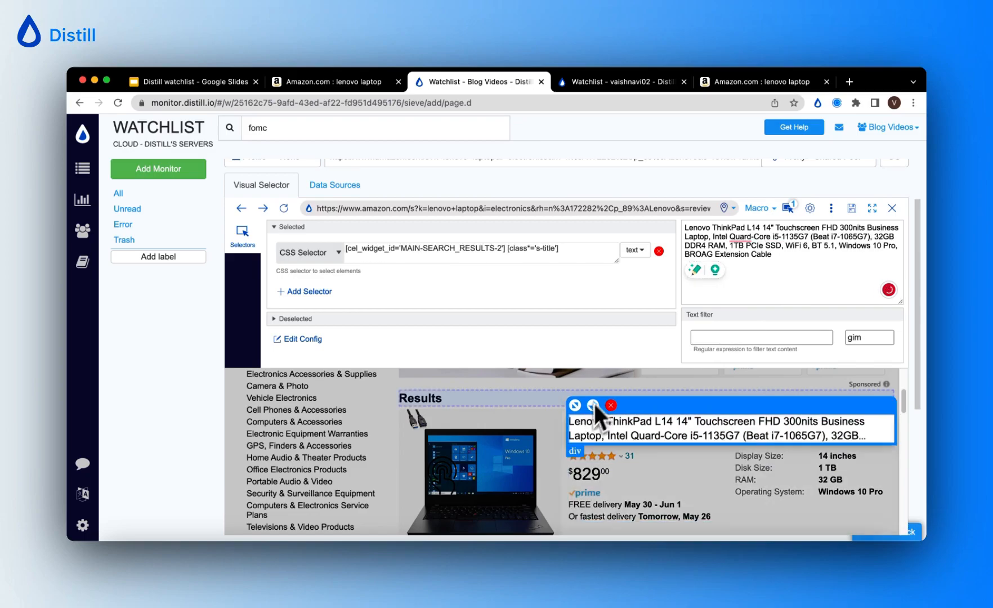
Browse the content type options of the title's selector, and remove the title selection.
{"action": "left_click", "coordinate": [634, 250]}
{"action": "scroll", "coordinate": [602, 334], "scroll_direction": "down", "scroll_amount": 3}
{"action": "scroll", "coordinate": [596, 341], "scroll_direction": "up", "scroll_amount": 3}
{"action": "left_click", "coordinate": [638, 254]}
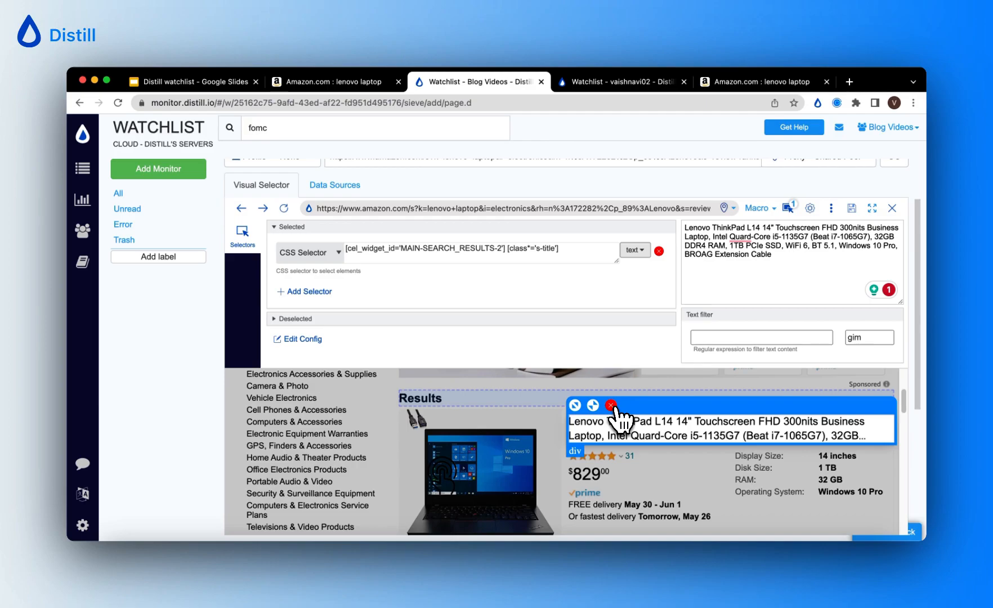
{"action": "left_click", "coordinate": [613, 406]}
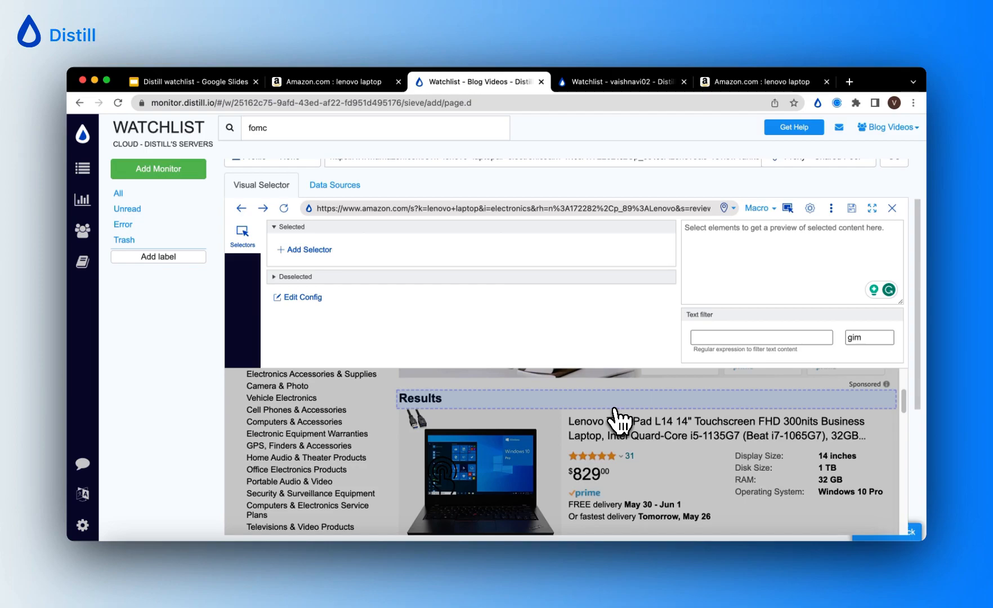
Return to the Amazon page with the reopened selector and cancel its selection without saving.
{"action": "left_click", "coordinate": [737, 82]}
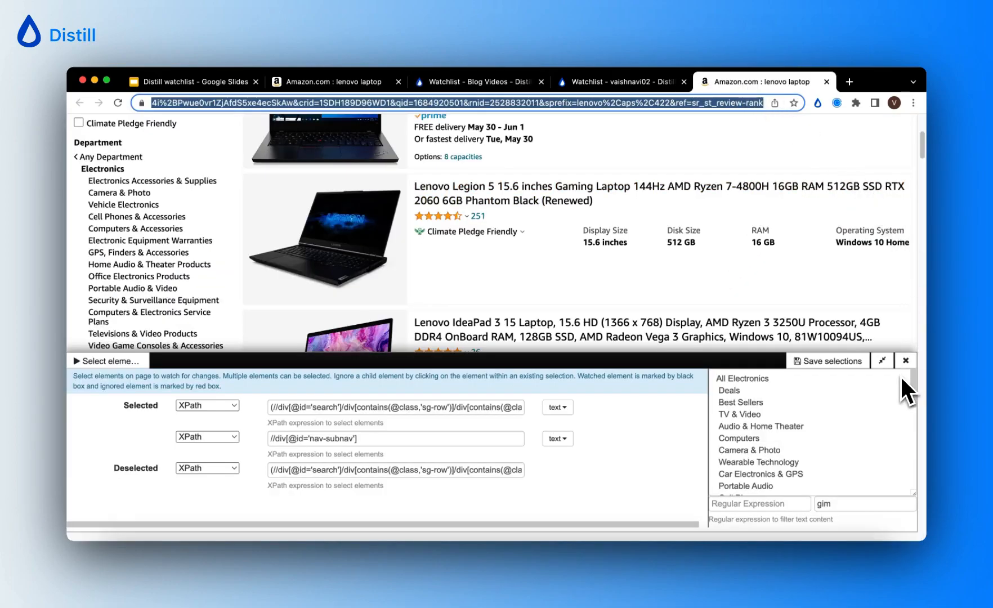
{"action": "left_click", "coordinate": [906, 361]}
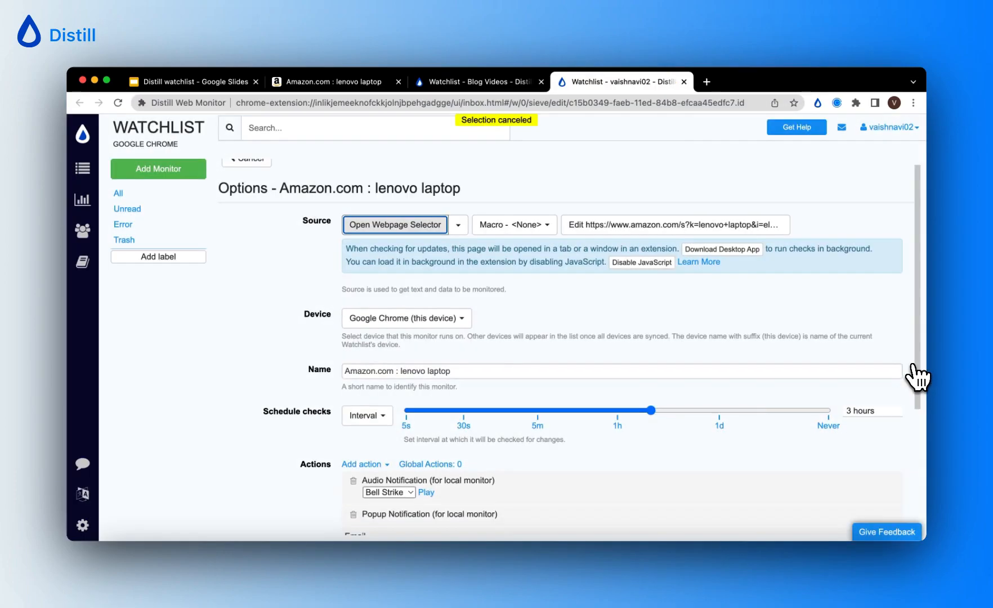
Load the copied Amazon results address in a new tab and open the Distill extension on it.
{"action": "left_click", "coordinate": [706, 82]}
{"action": "left_click", "coordinate": [693, 105]}
{"action": "key", "text": "super+v"}
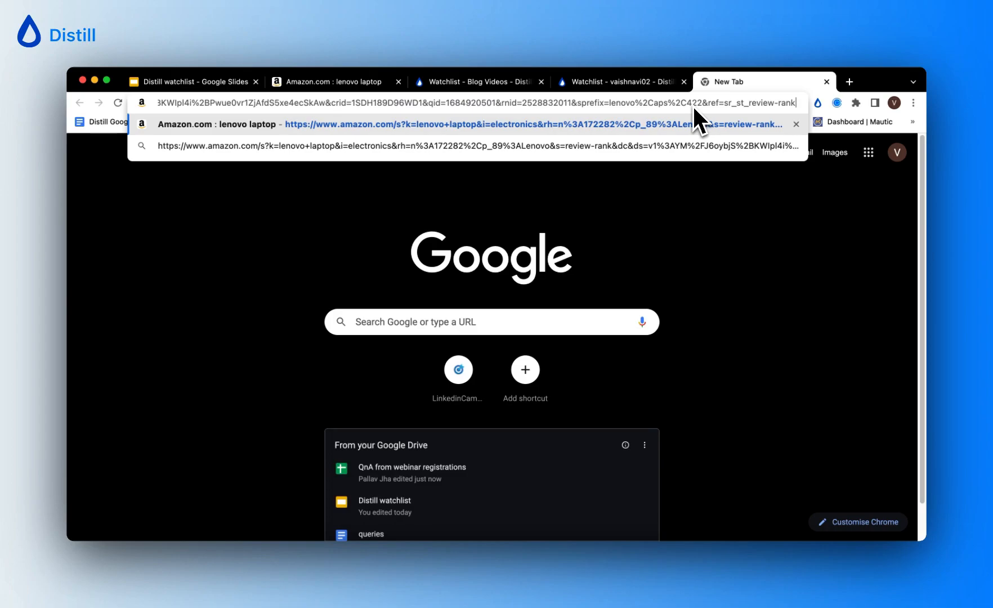
{"action": "key", "text": "Return"}
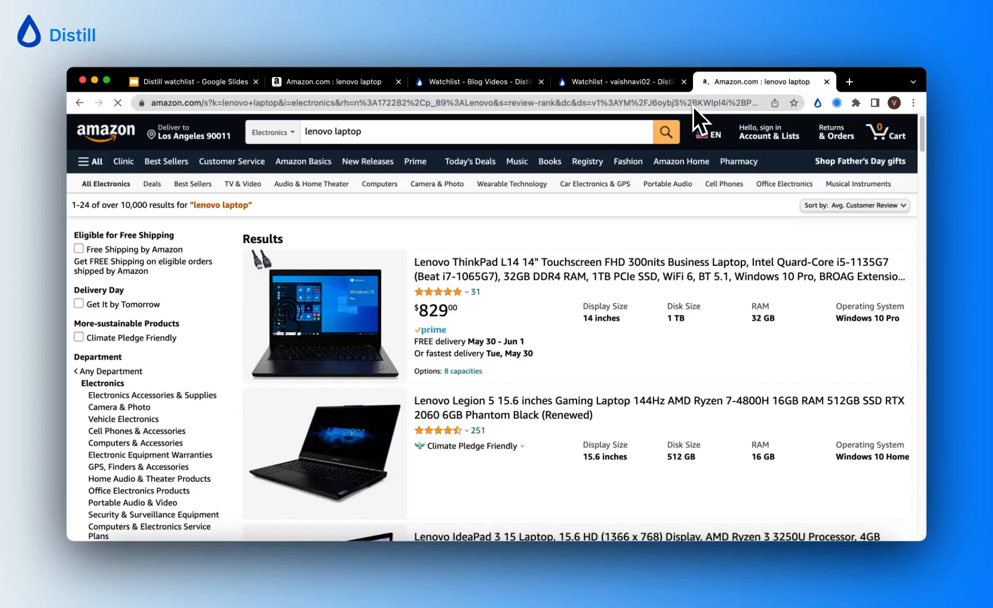
{"action": "left_click", "coordinate": [819, 104]}
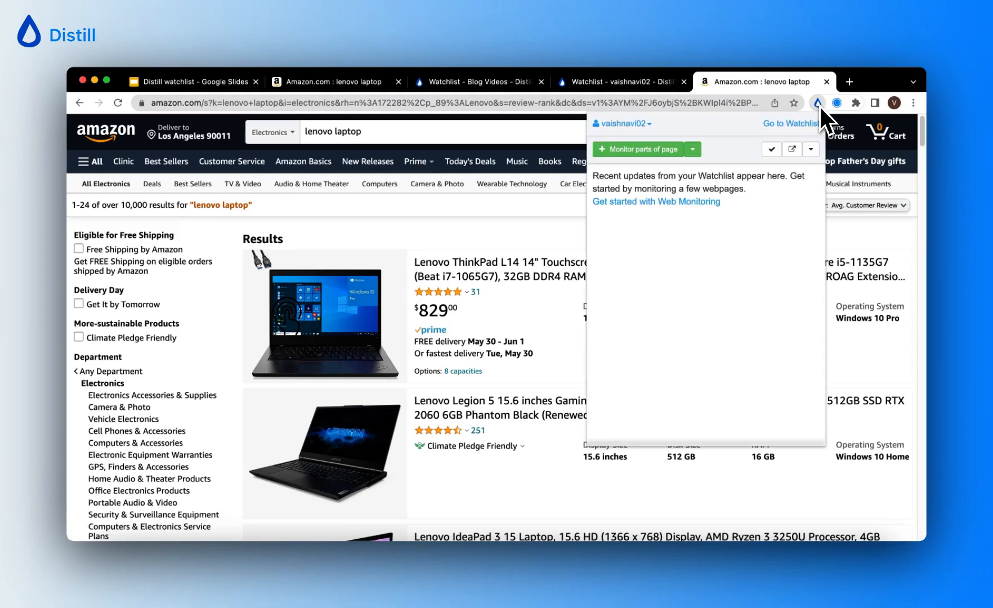
Start monitoring parts of the page, select the first laptop's title, and examine its full XPath expression.
{"action": "left_click", "coordinate": [658, 150]}
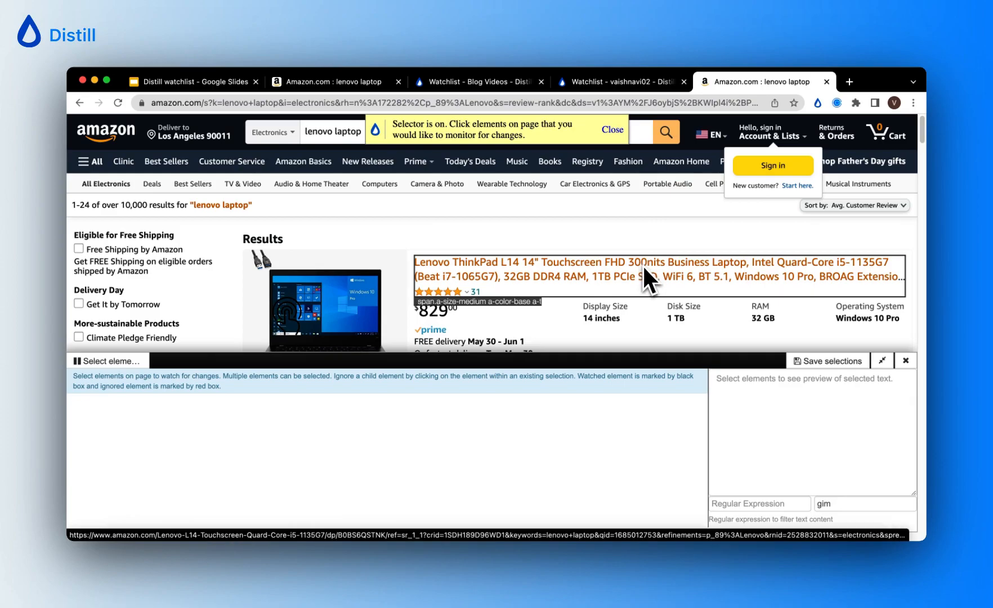
{"action": "left_click", "coordinate": [590, 280]}
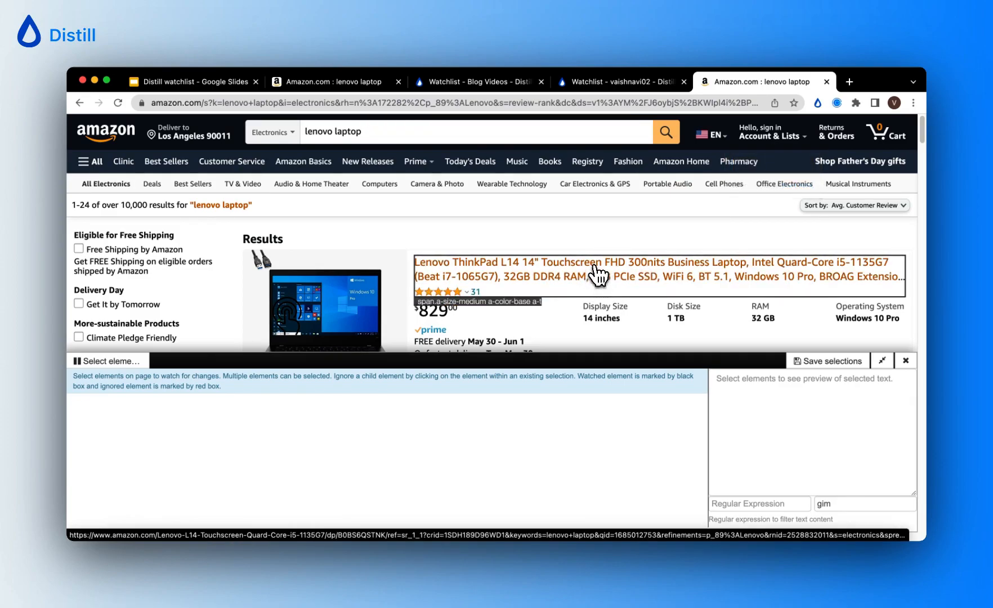
{"action": "scroll", "coordinate": [587, 275], "scroll_direction": "down", "scroll_amount": 1}
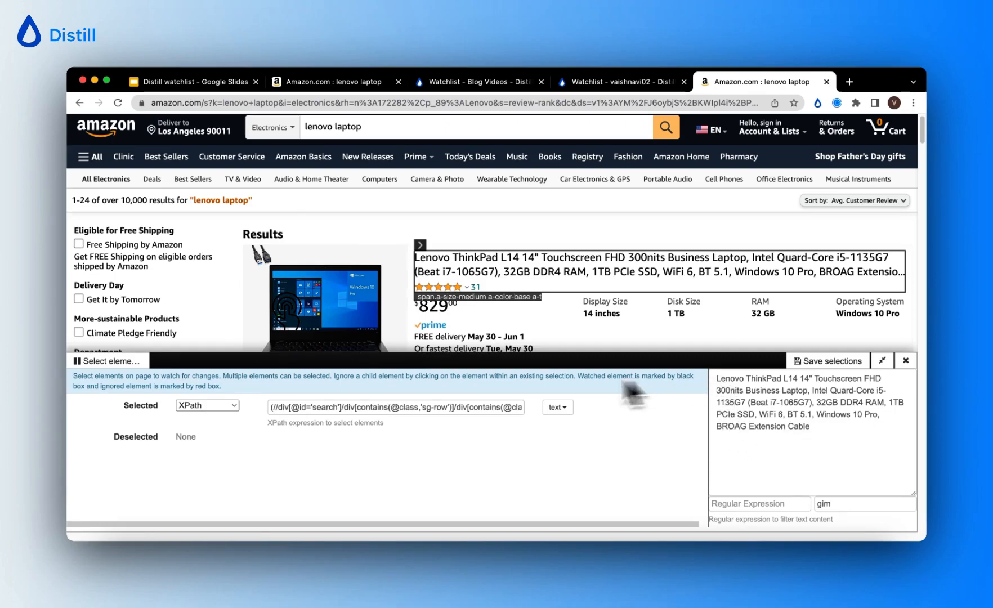
{"action": "left_click_drag", "start_coordinate": [283, 409], "coordinate": [549, 418]}
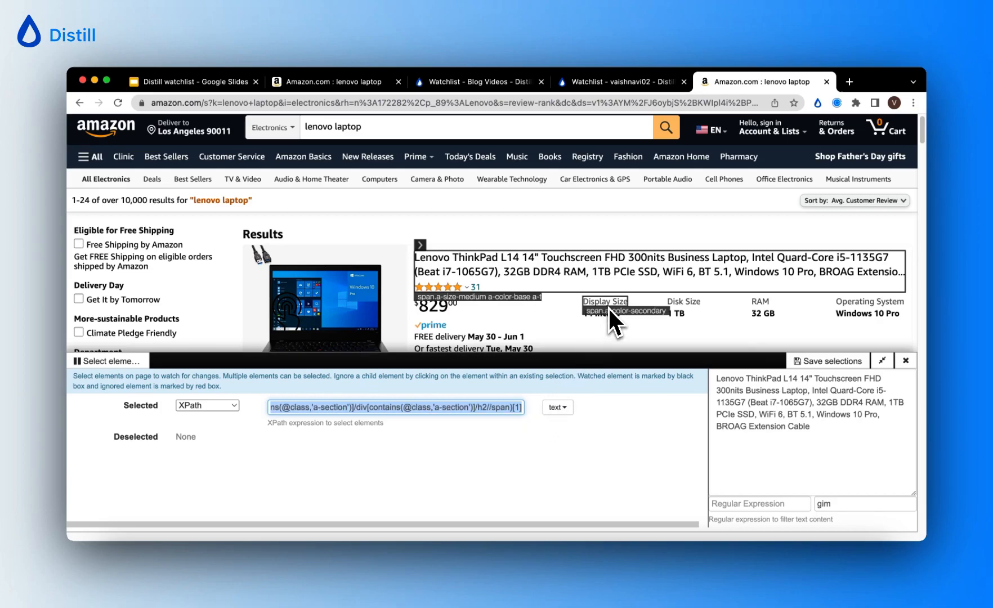
{"action": "scroll", "coordinate": [573, 279], "scroll_direction": "down", "scroll_amount": 1}
{"action": "scroll", "coordinate": [571, 269], "scroll_direction": "down", "scroll_amount": 5}
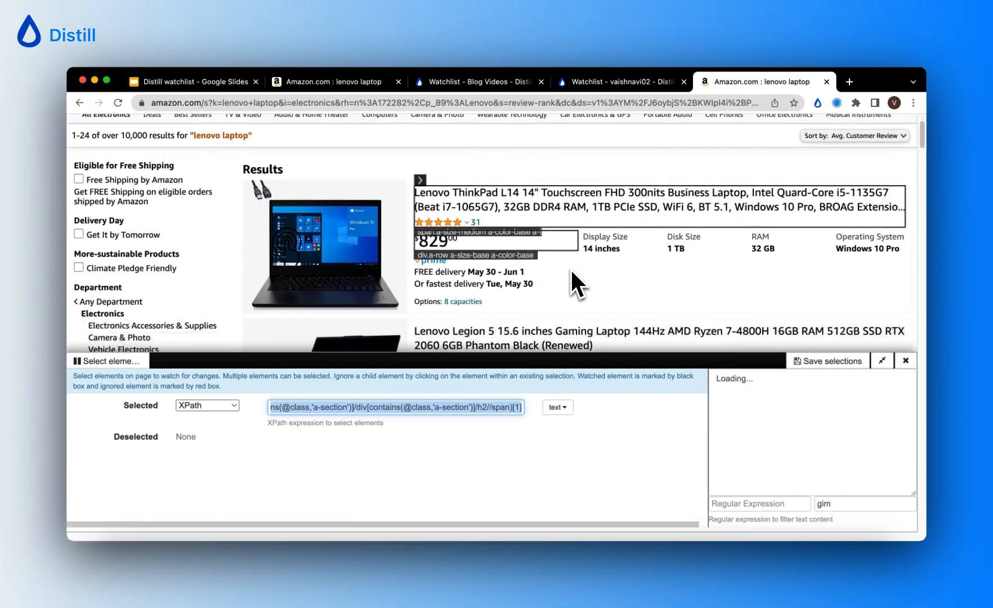
{"action": "scroll", "coordinate": [574, 266], "scroll_direction": "up", "scroll_amount": 6}
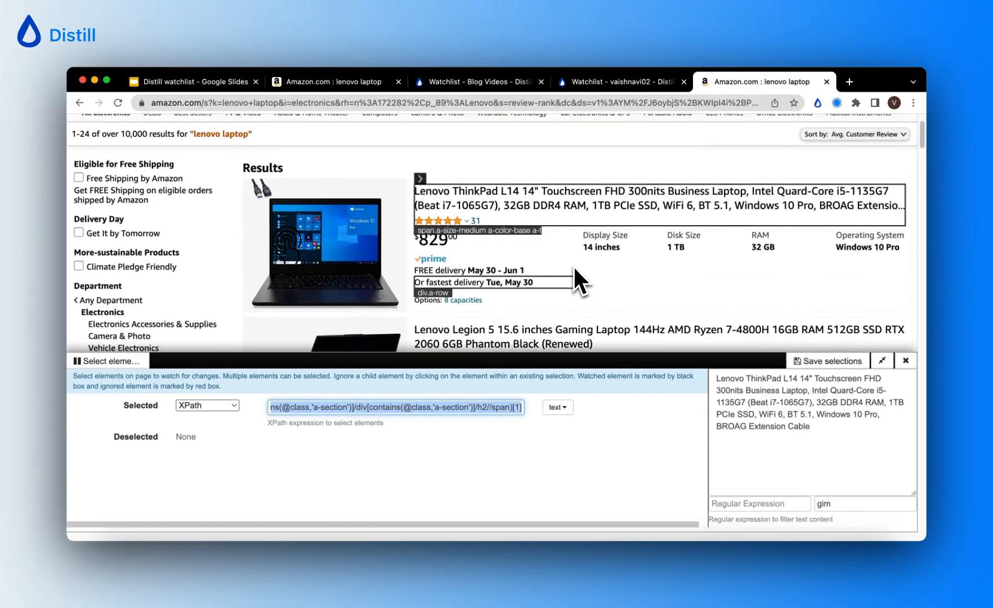
Remove the trailing [1] index from the title's XPath expression and apply it to match every laptop title.
{"action": "left_click", "coordinate": [521, 407]}
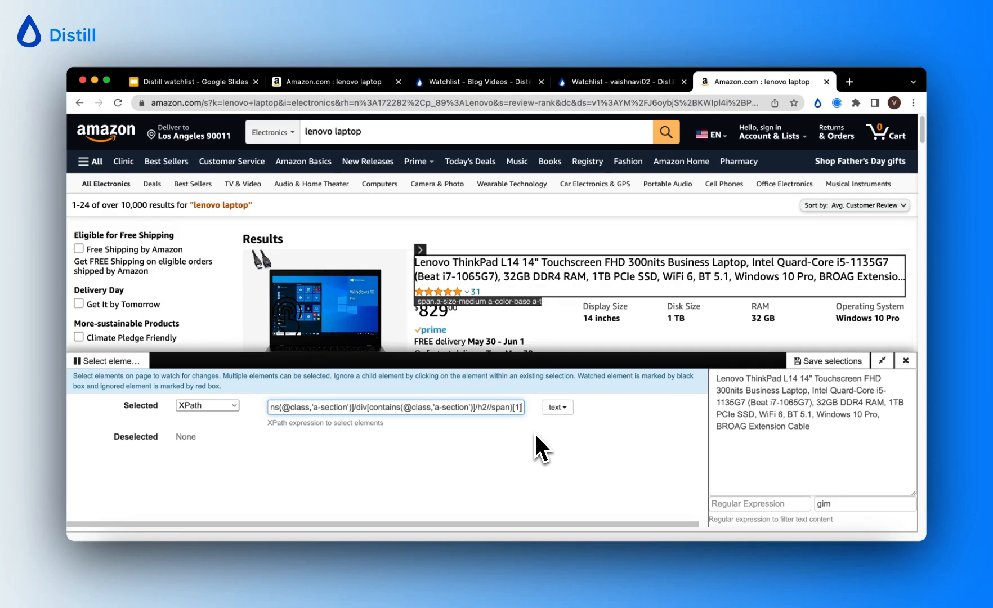
{"action": "key", "text": "BackSpace"}
{"action": "key", "text": "BackSpace"}
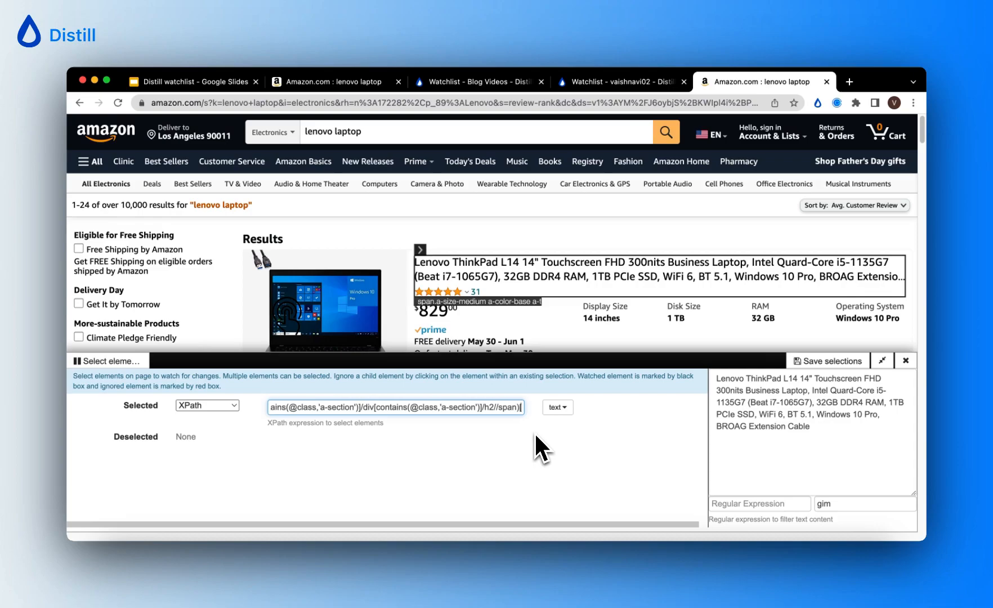
{"action": "key", "text": "BackSpace"}
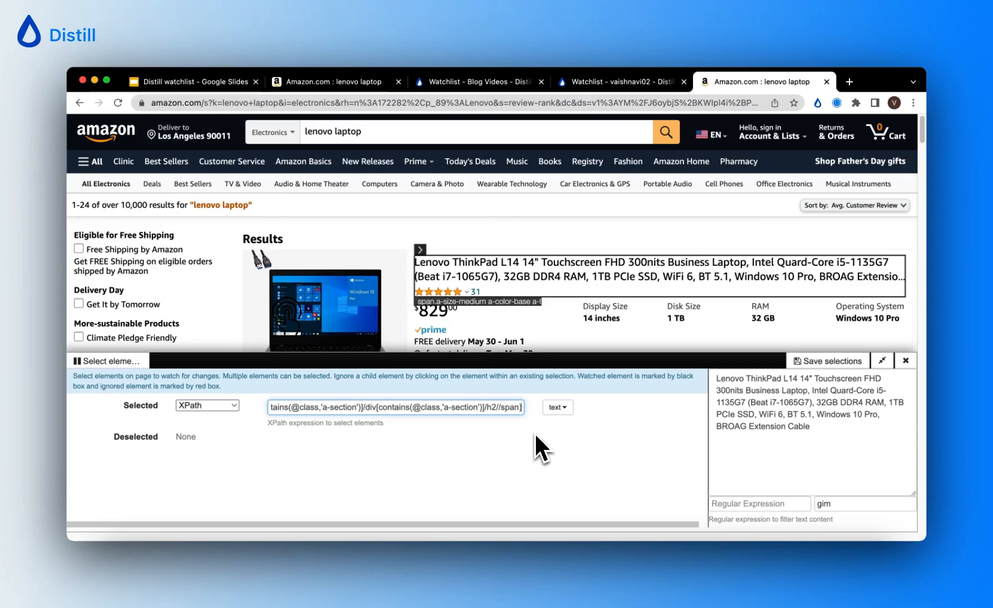
{"action": "left_click", "coordinate": [535, 434]}
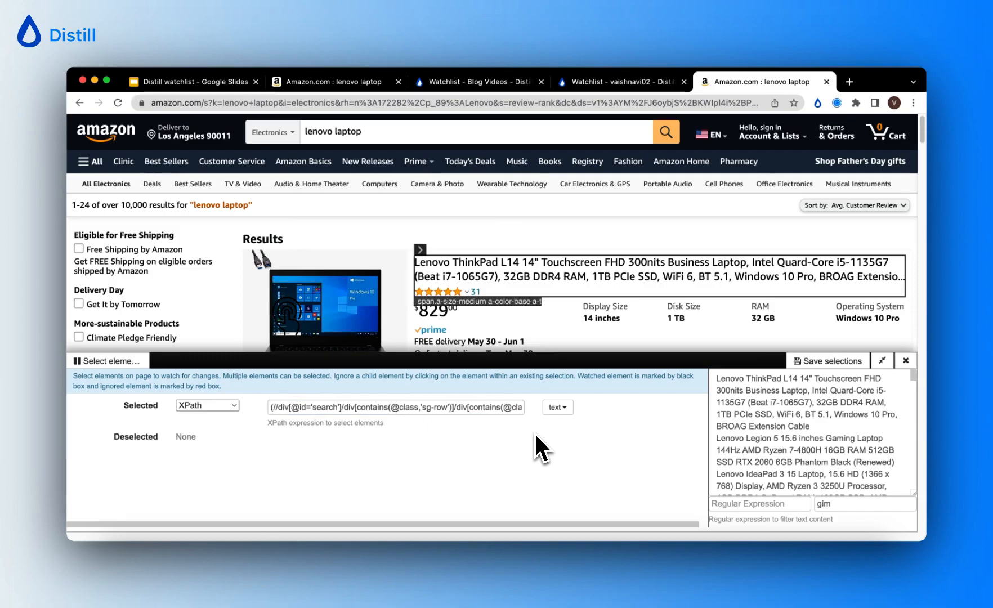
Review the matched laptop titles on the results page and in the text preview, and save the selections.
{"action": "scroll", "coordinate": [579, 306], "scroll_direction": "down", "scroll_amount": 1}
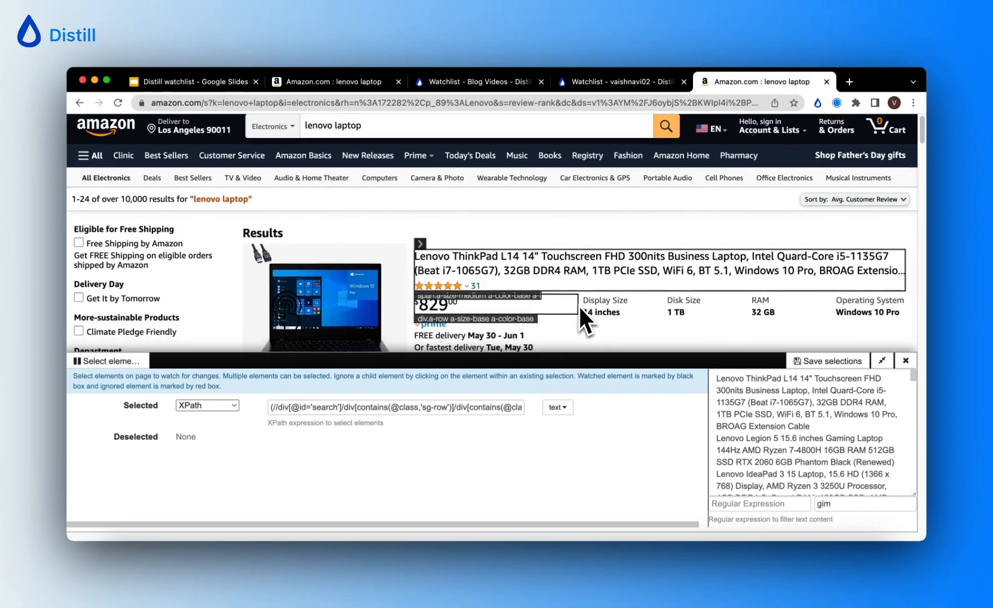
{"action": "scroll", "coordinate": [579, 306], "scroll_direction": "down", "scroll_amount": 3}
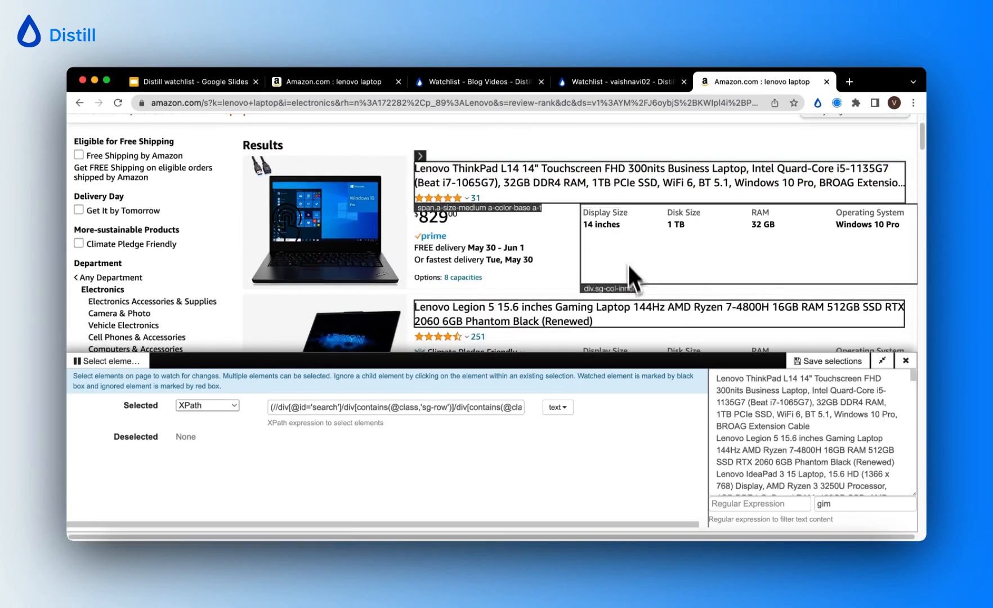
{"action": "scroll", "coordinate": [647, 316], "scroll_direction": "down", "scroll_amount": 1}
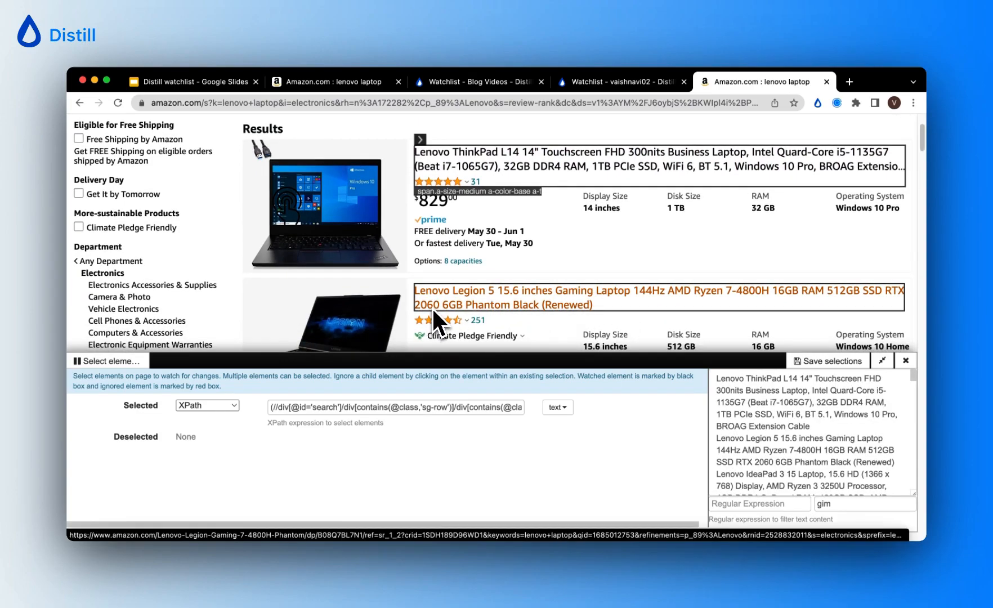
{"action": "scroll", "coordinate": [432, 306], "scroll_direction": "down", "scroll_amount": 4}
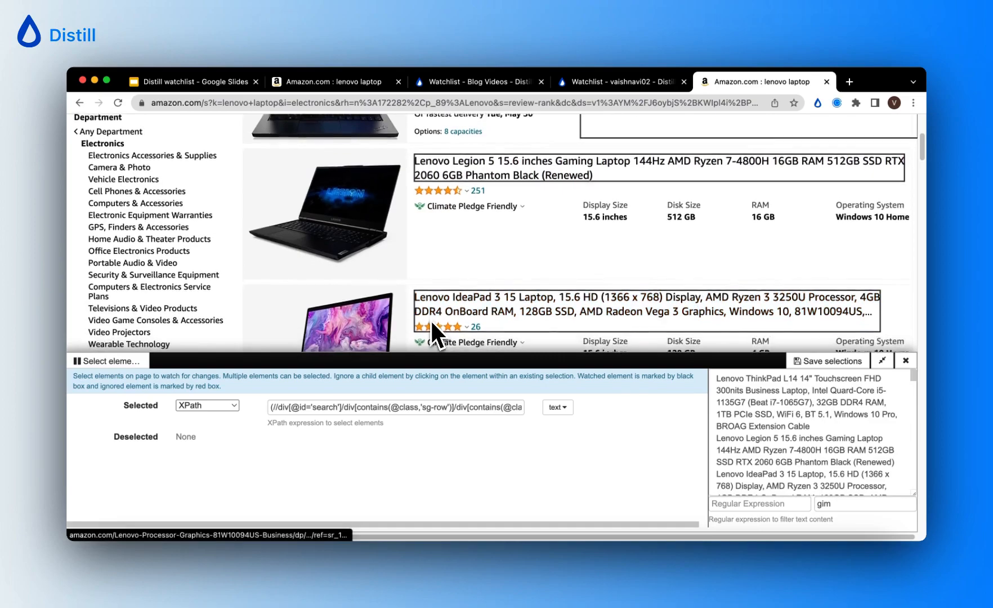
{"action": "scroll", "coordinate": [431, 321], "scroll_direction": "down", "scroll_amount": 1}
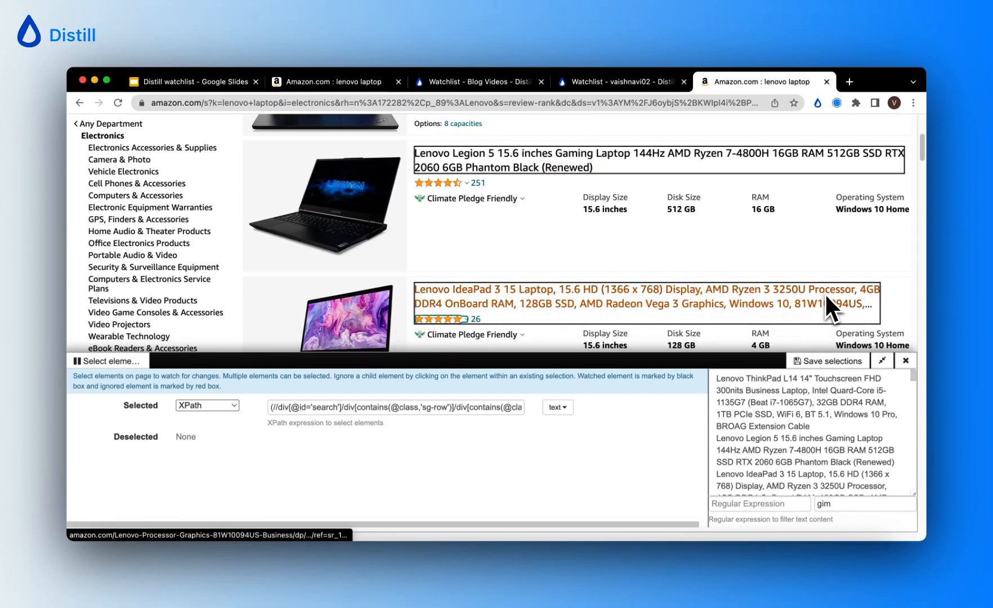
{"action": "scroll", "coordinate": [794, 464], "scroll_direction": "down", "scroll_amount": 2}
{"action": "scroll", "coordinate": [795, 470], "scroll_direction": "down", "scroll_amount": 15}
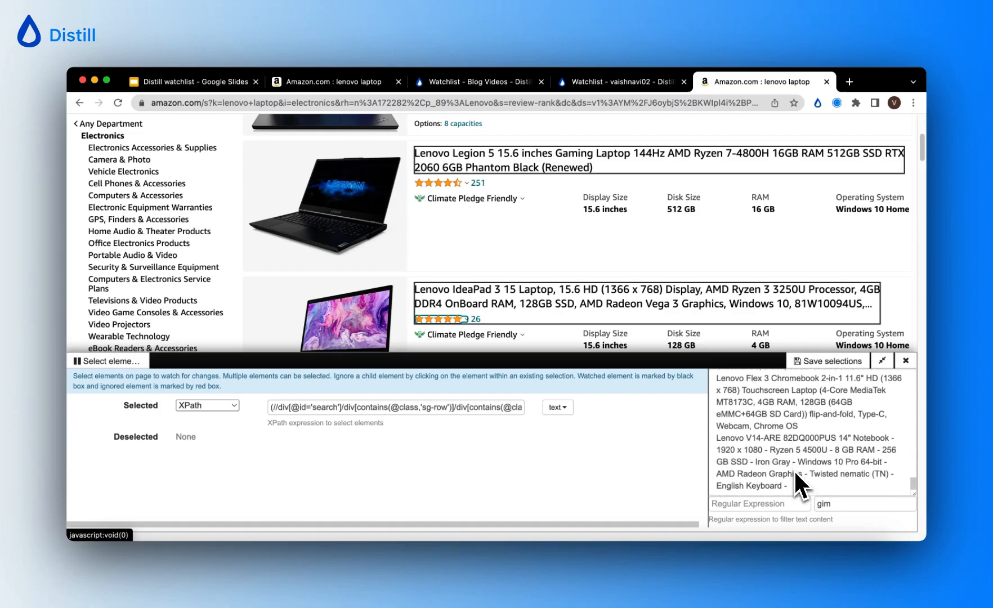
{"action": "scroll", "coordinate": [620, 273], "scroll_direction": "up", "scroll_amount": 1}
{"action": "scroll", "coordinate": [625, 276], "scroll_direction": "up", "scroll_amount": 5}
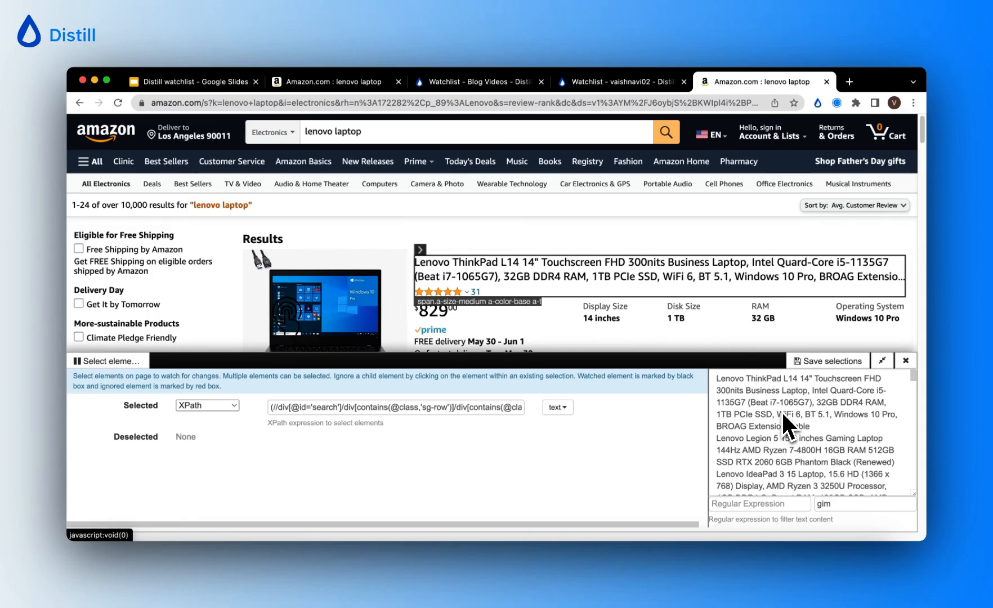
{"action": "left_click", "coordinate": [845, 361]}
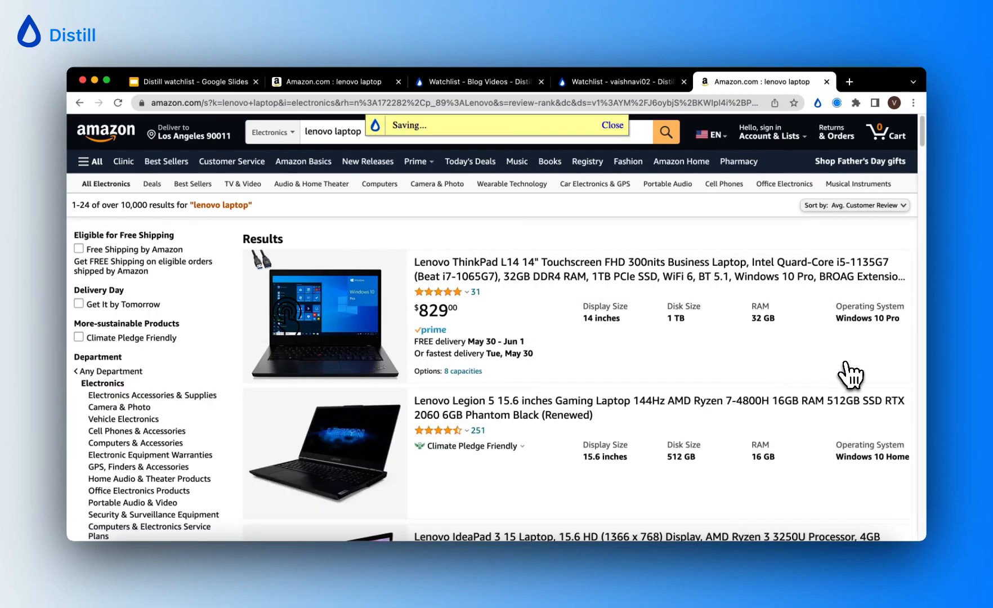